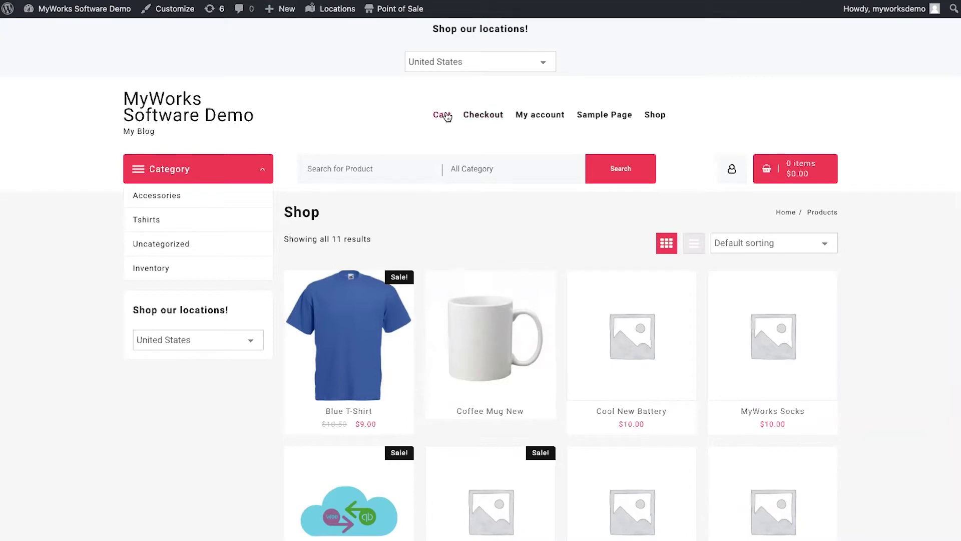
Switch the 'Shop our locations' selector to Canada, cutting the Shop page to 9 products.
left_click(515, 68)
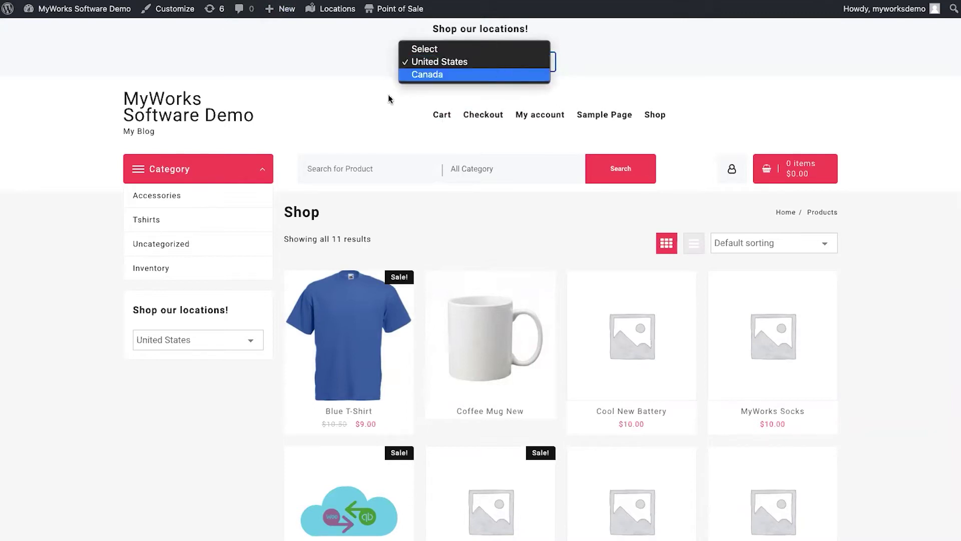
left_click(339, 119)
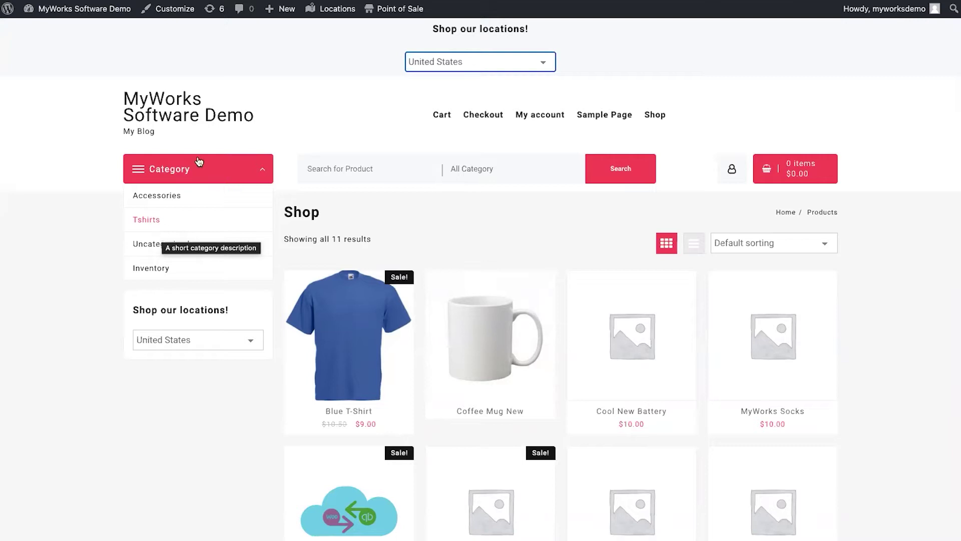
left_click(431, 61)
left_click(430, 75)
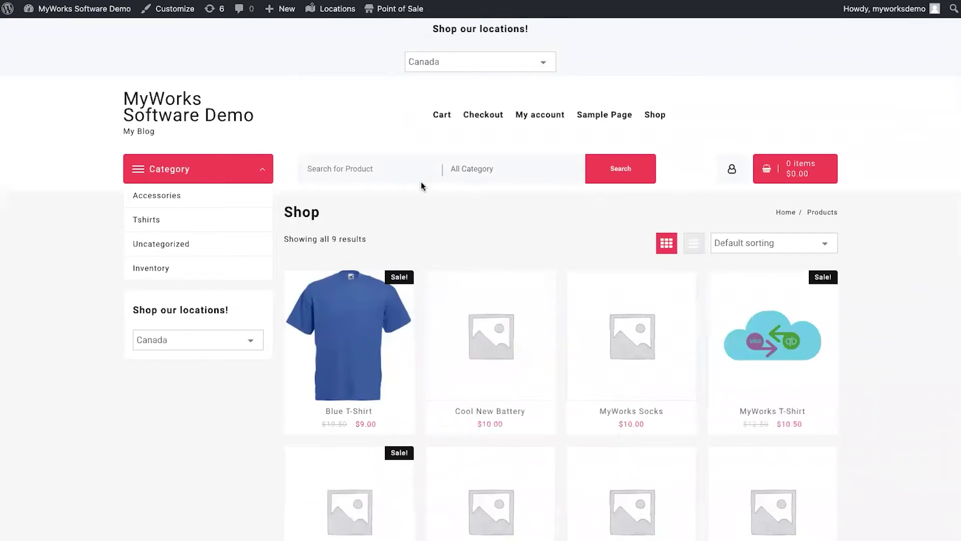
mouse_move(365, 320)
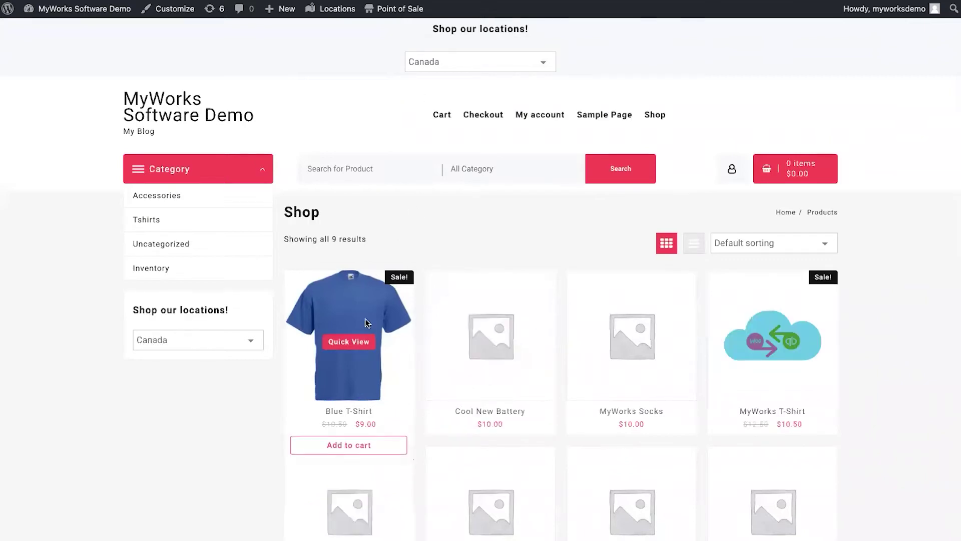
Open the Blue T-Shirt product, pick its United States (10) stock location, and go to its editor.
left_click(354, 411)
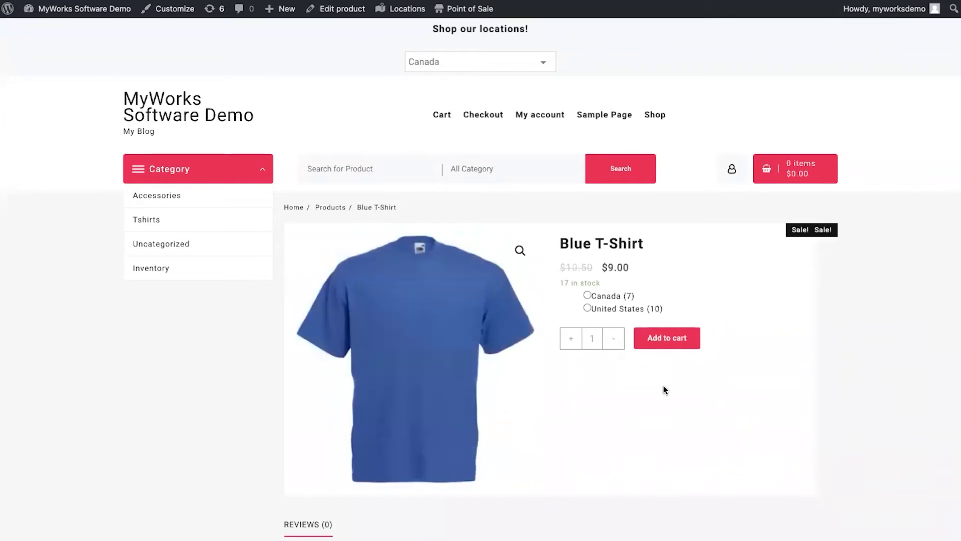
left_click(609, 295)
left_click(616, 307)
left_click(335, 15)
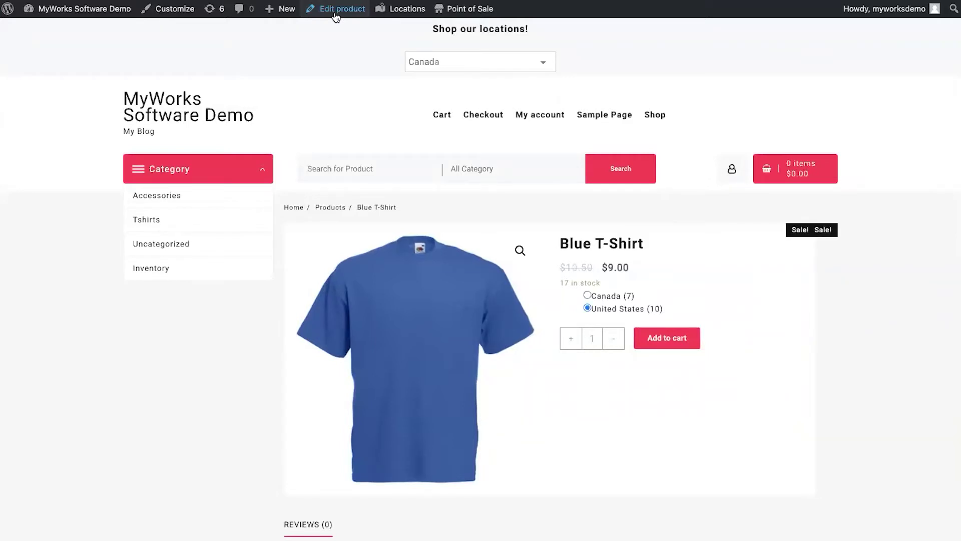
left_click(335, 15)
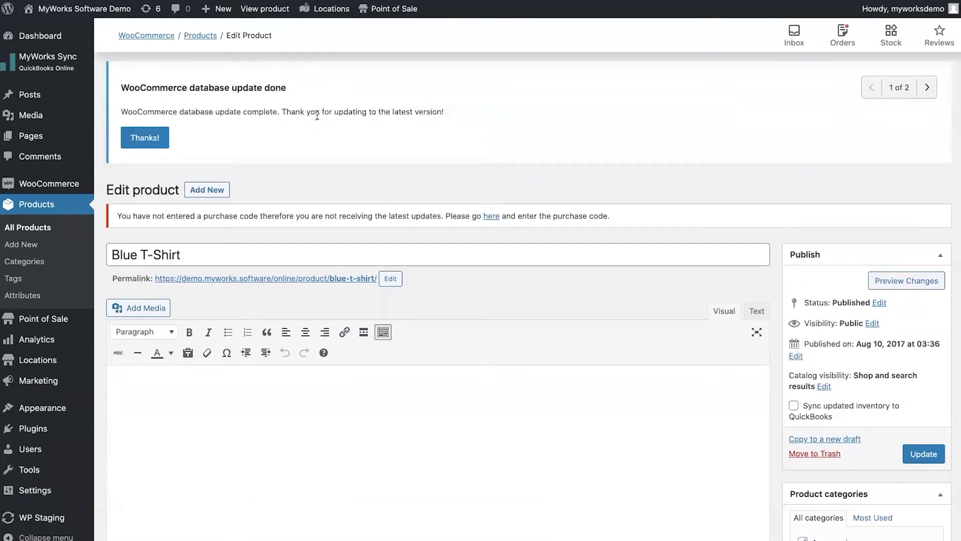
Scroll to Product data and show the Blue T-Shirt's Inventory tab.
scroll(471, 349, "down", 3)
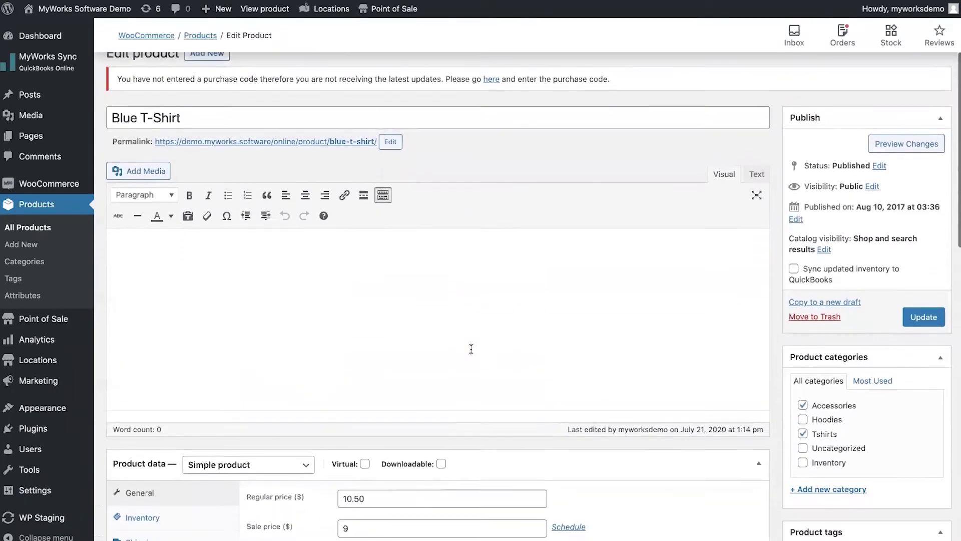
scroll(433, 352, "down", 2)
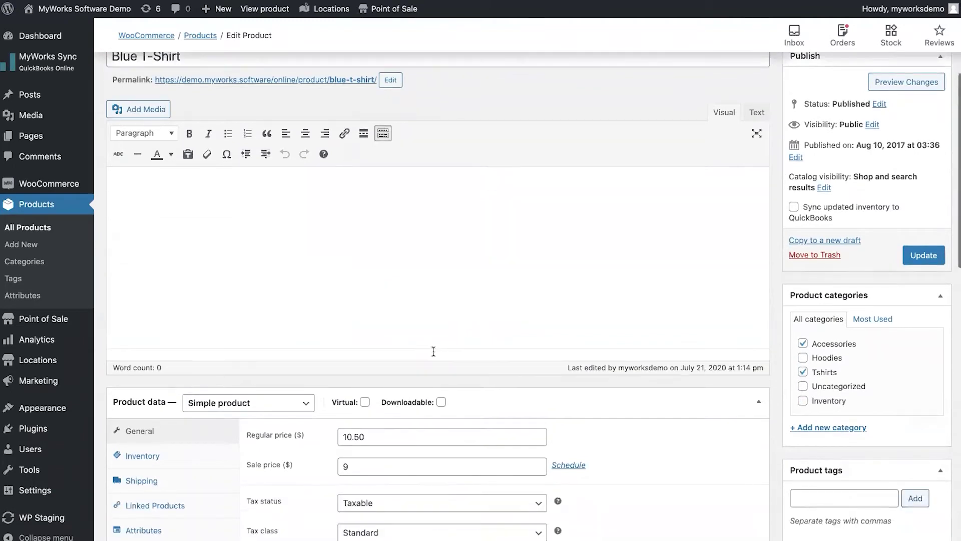
scroll(292, 302, "down", 2)
scroll(292, 243, "up", 1)
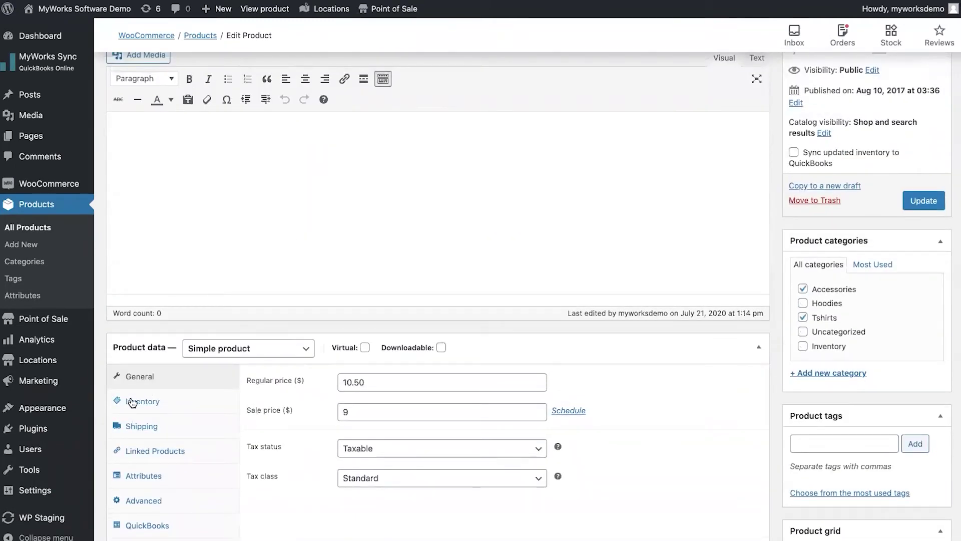
left_click(133, 403)
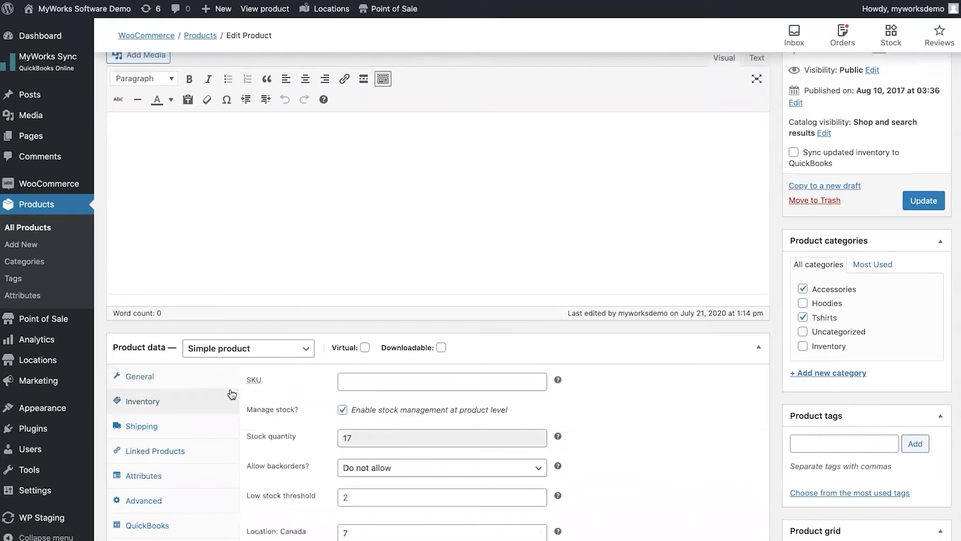
Review the stock quantity of 17 and the location counts: Canada 7, United States 10.
scroll(232, 394, "down", 2)
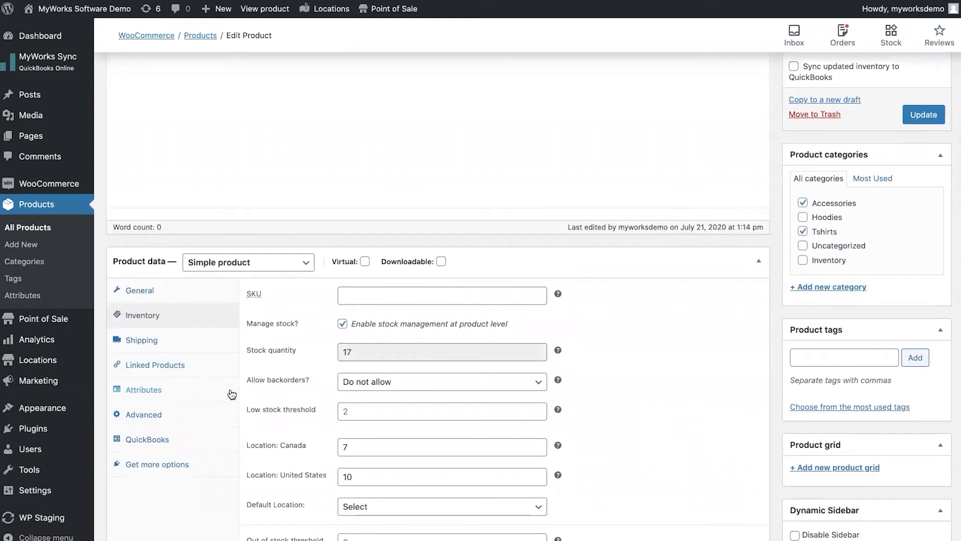
scroll(232, 394, "down", 1)
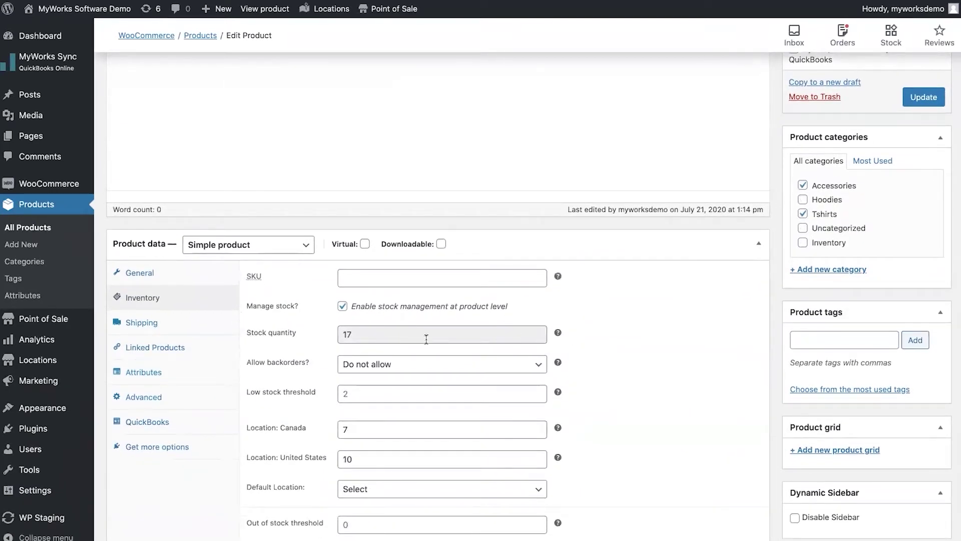
left_click(375, 335)
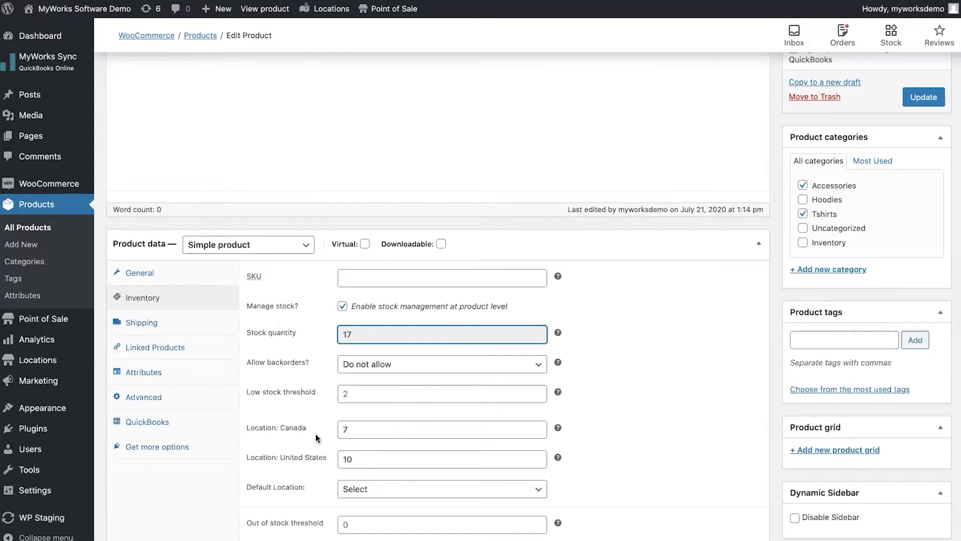
left_click(360, 430)
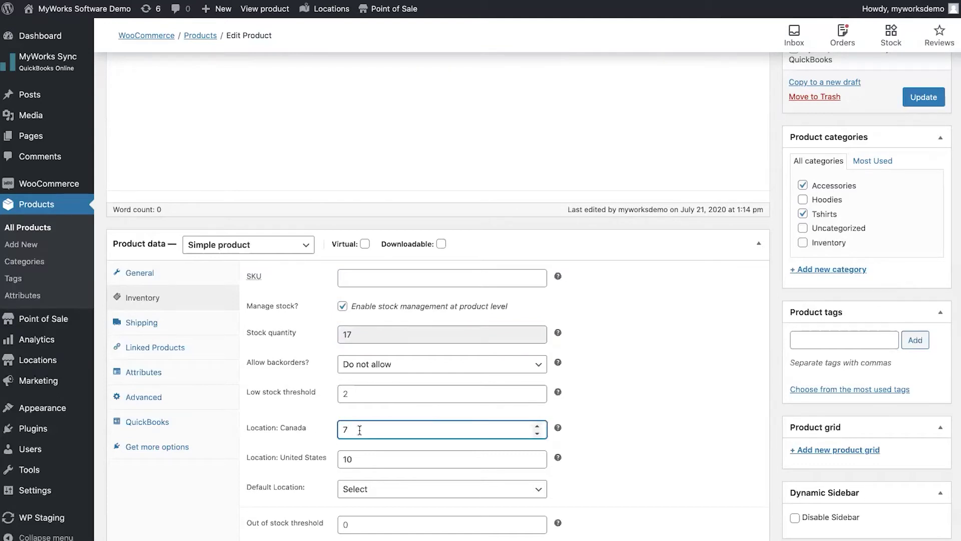
left_click(365, 459)
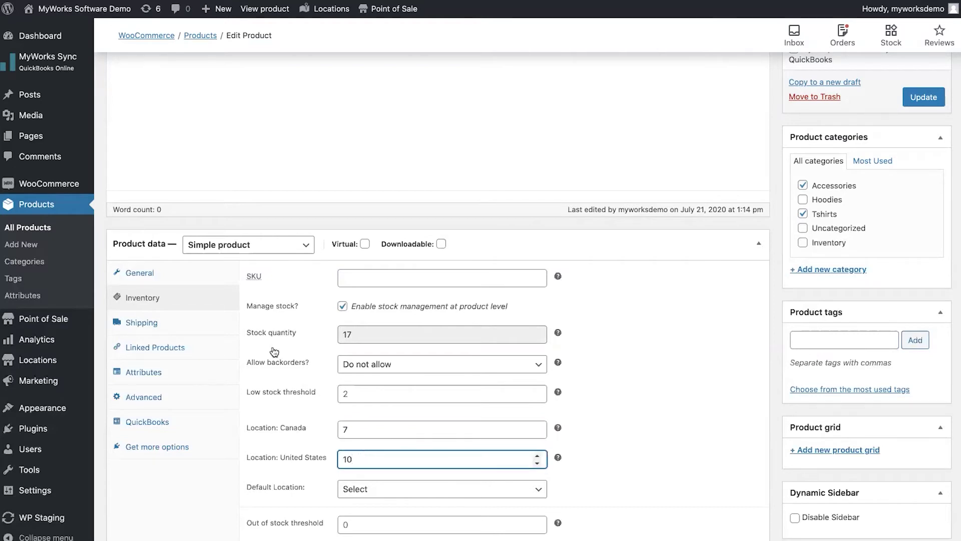
left_click(360, 334)
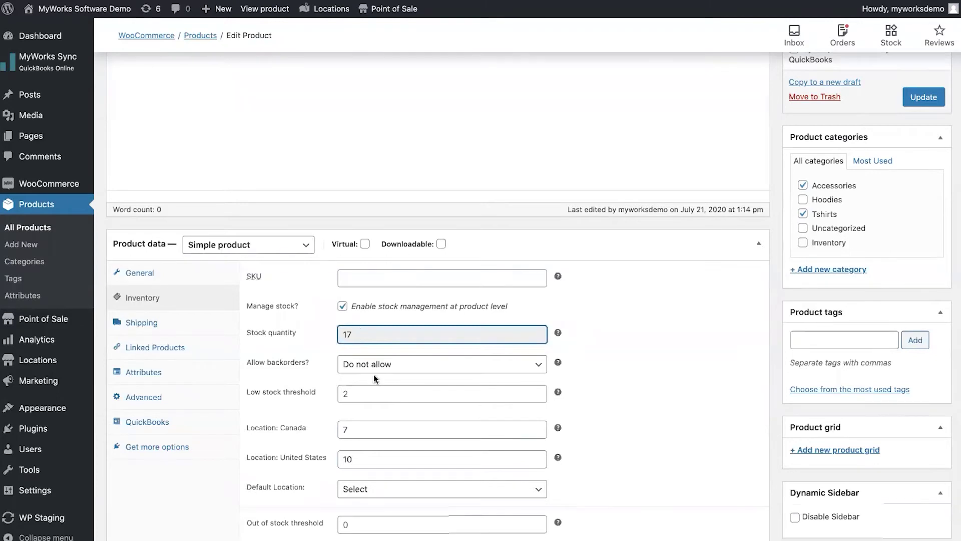
scroll(373, 374, "down", 1)
Choose Canada in the Blue T-Shirt's Default Location dropdown.
left_click(392, 434)
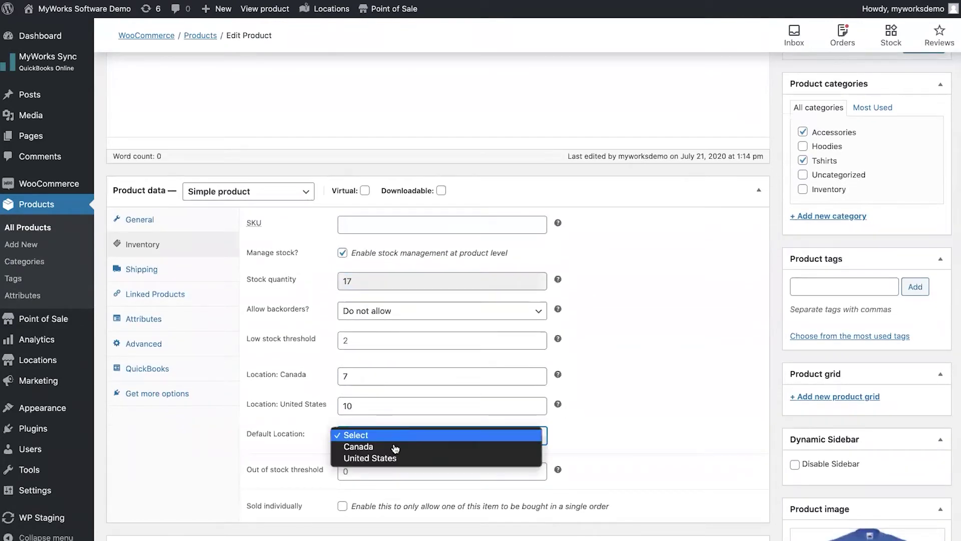
left_click(395, 448)
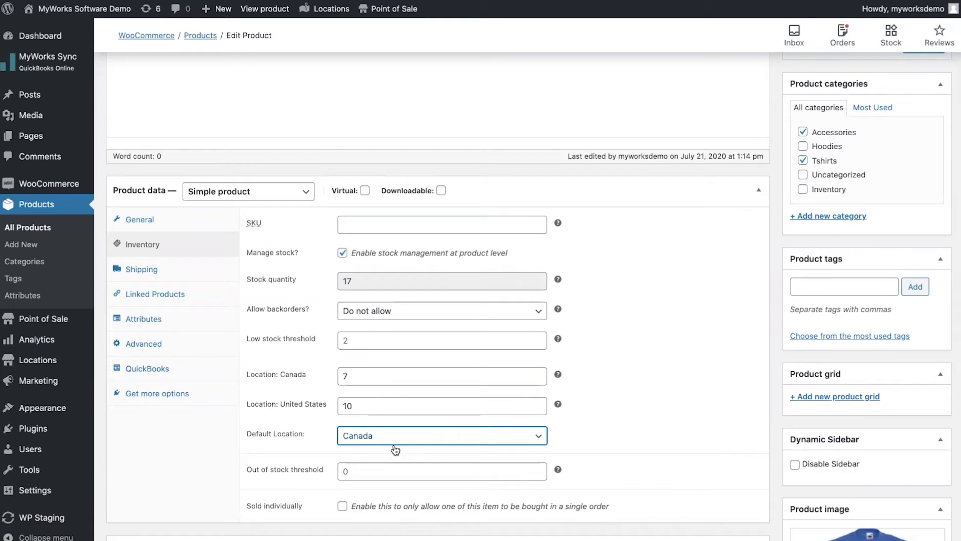
left_click(395, 449)
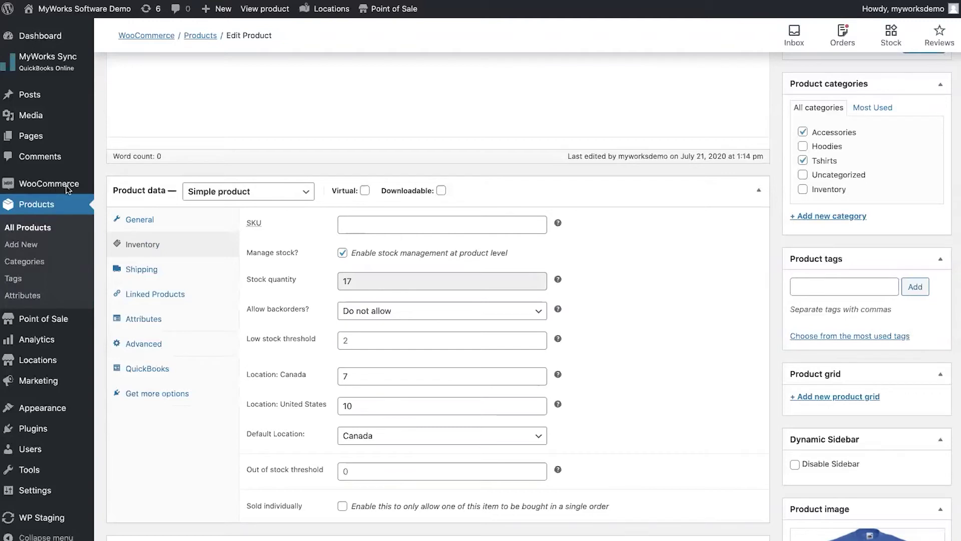
mouse_move(72, 184)
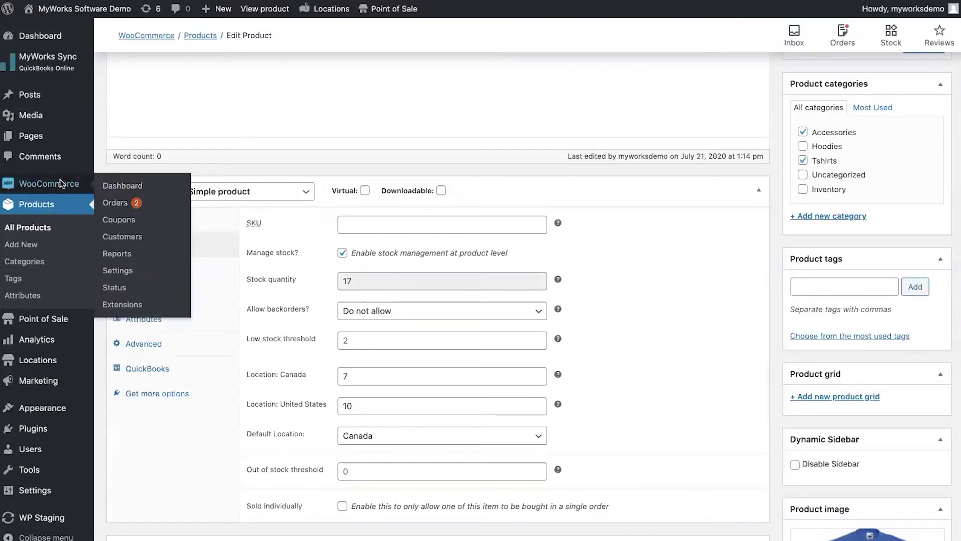
Show the WooCommerce Orders list with its Location column and open the Canada order.
left_click(116, 203)
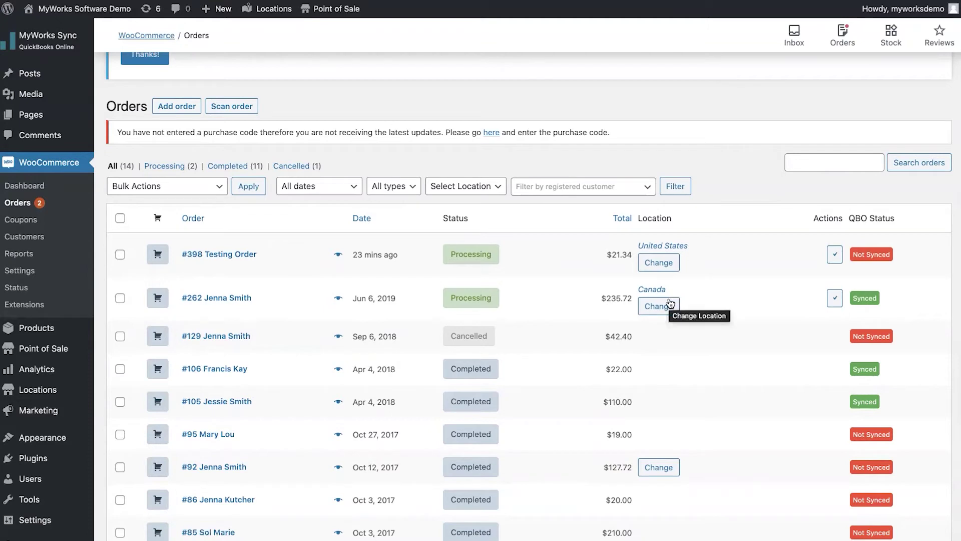
left_click(240, 299)
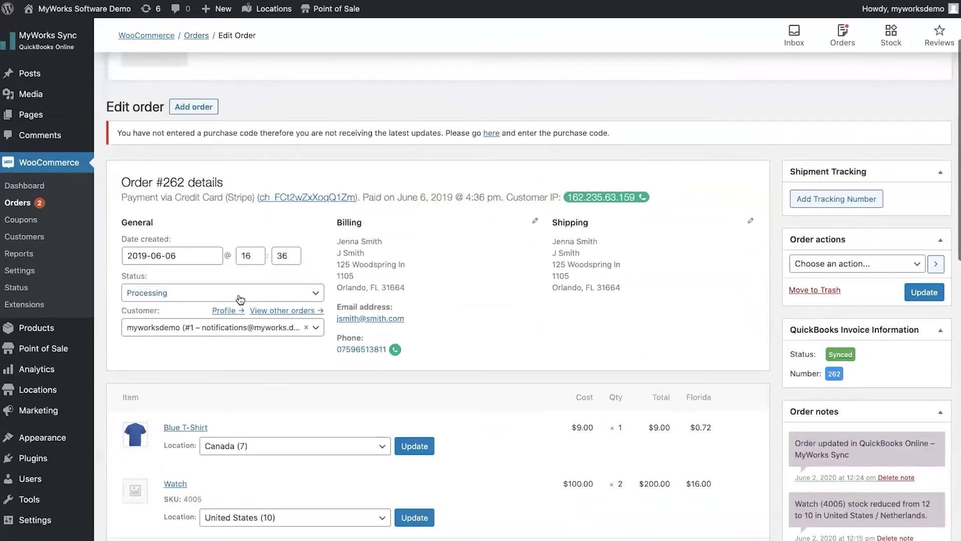
Change the Watch item's location on order #262 to Canada (9), matching the Blue T-Shirt.
scroll(240, 298, "down", 2)
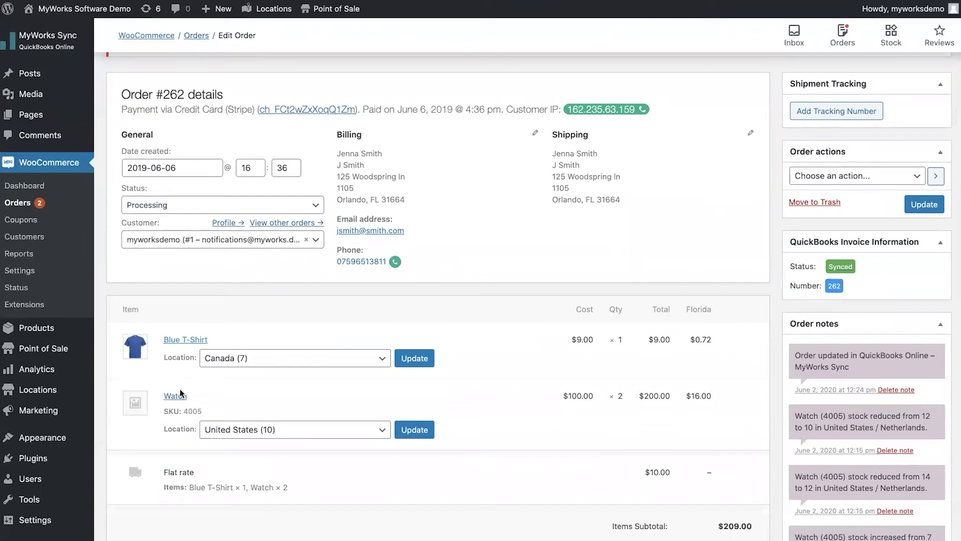
left_click(238, 428)
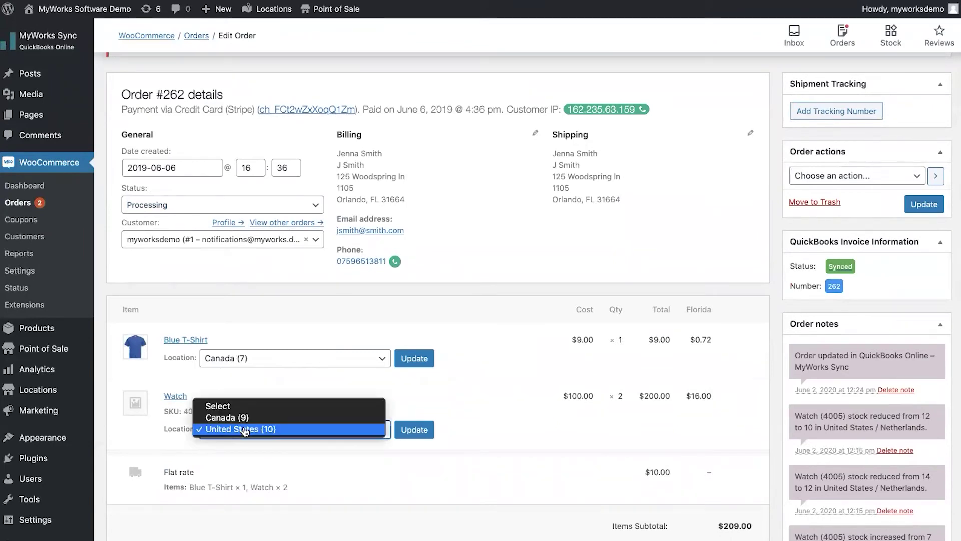
left_click(244, 419)
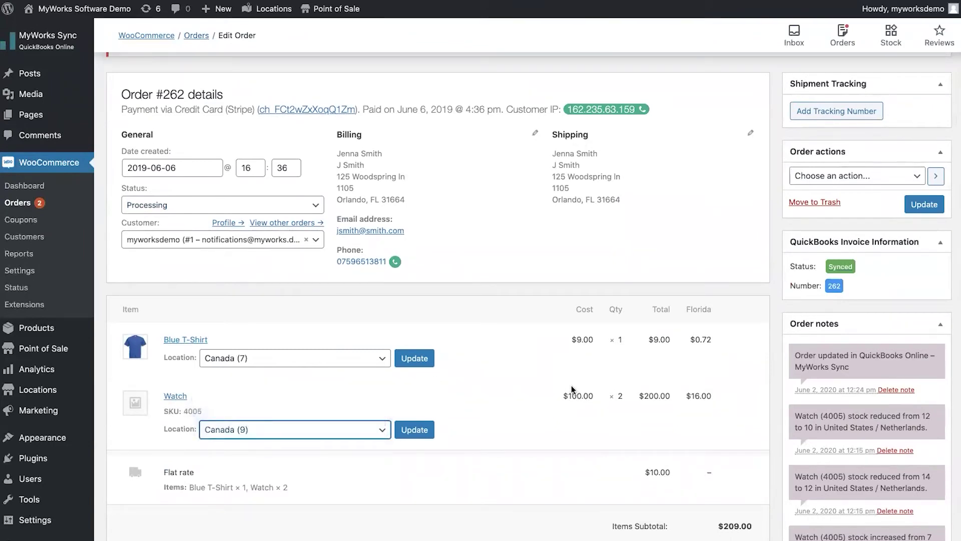
left_click(511, 393)
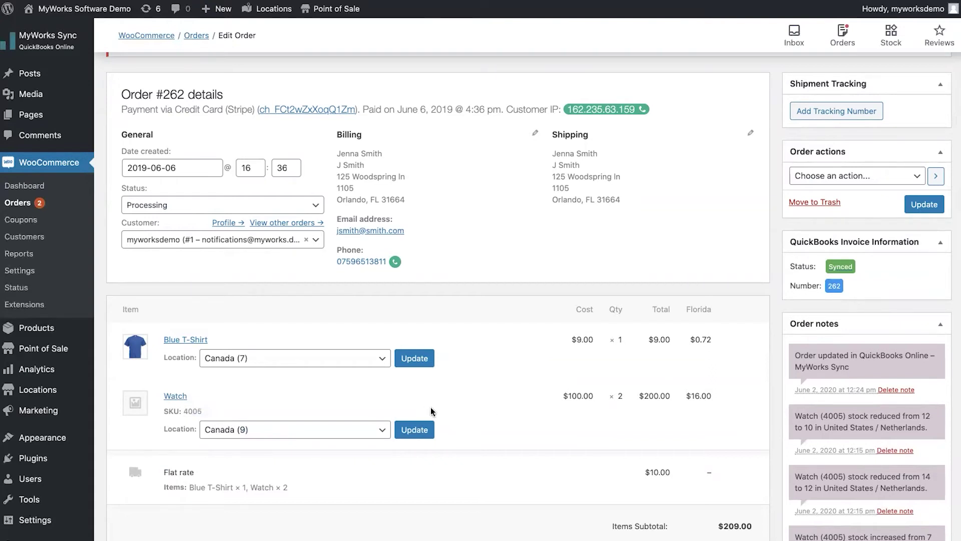
left_click(261, 431)
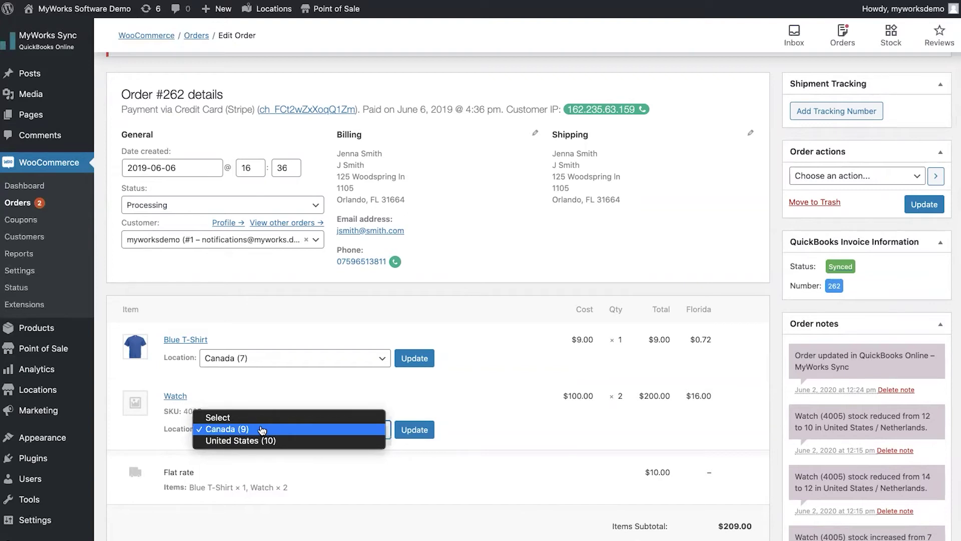
left_click(319, 364)
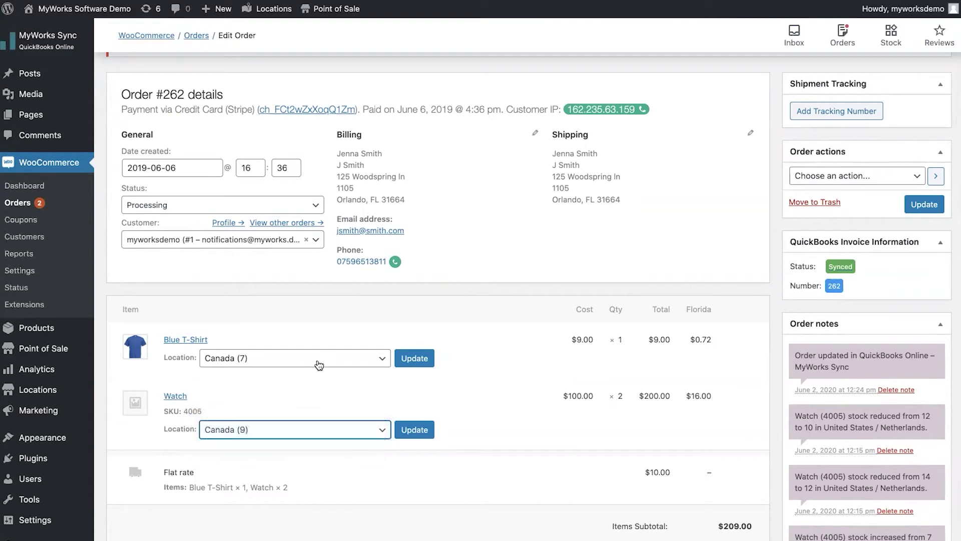
scroll(593, 386, "down", 1)
scroll(708, 423, "down", 1)
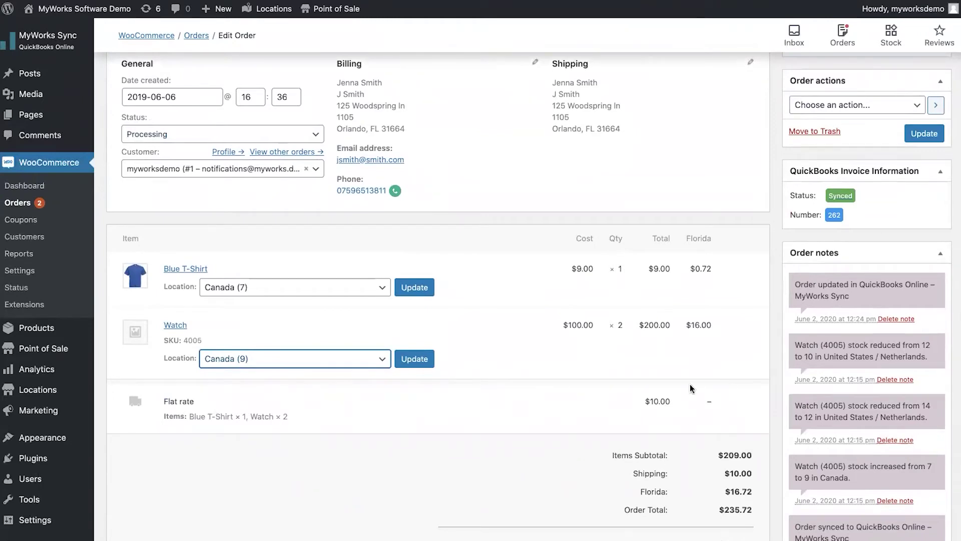
scroll(689, 383, "up", 3)
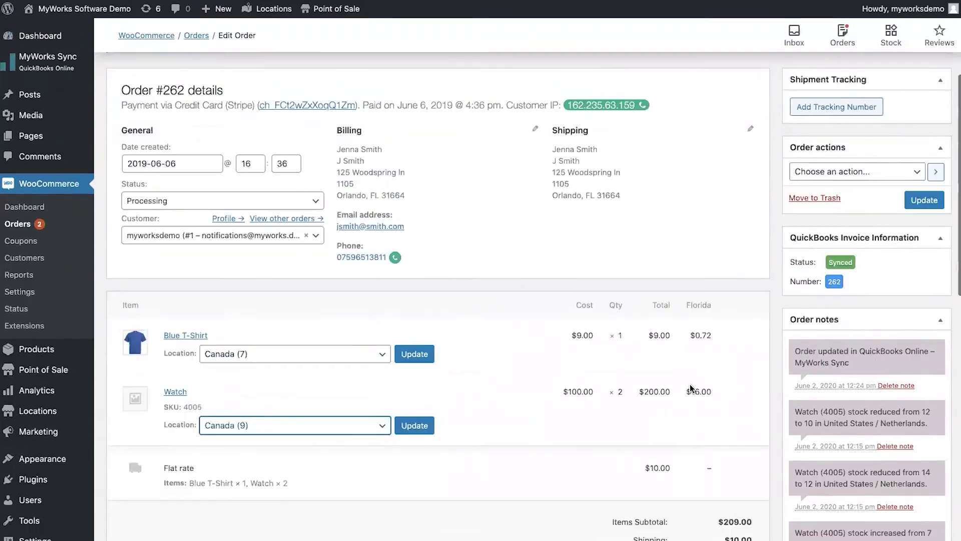
Filter the Orders list by the United States location, leaving two Processing orders.
left_click(21, 226)
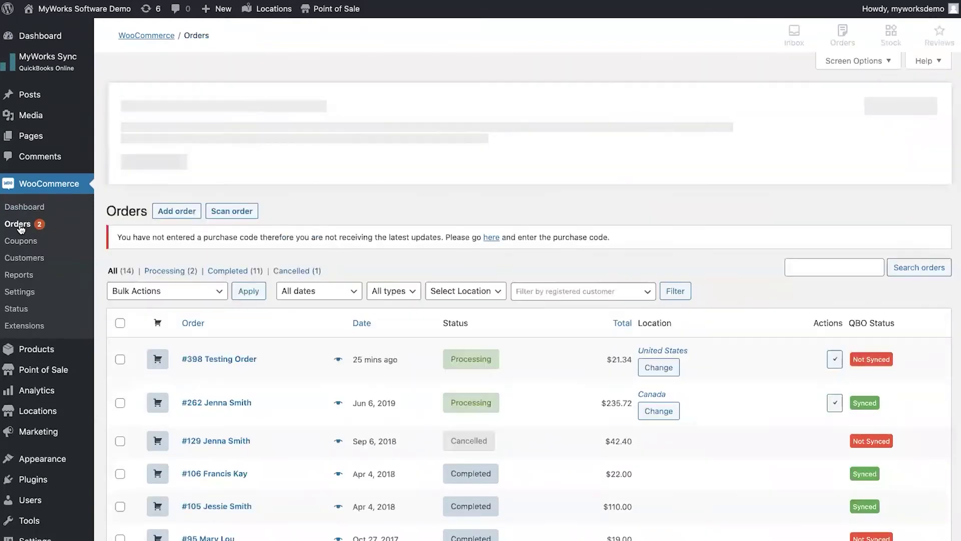
left_click(453, 298)
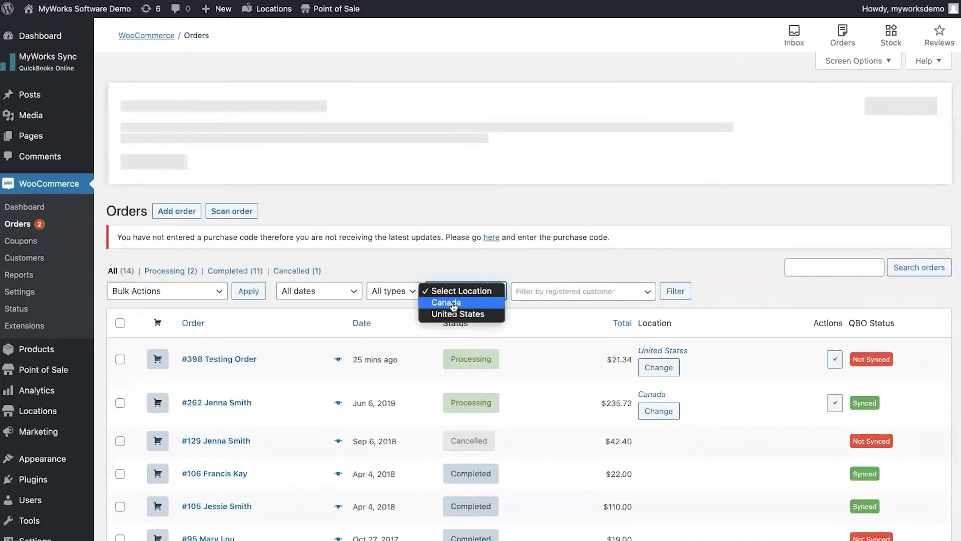
left_click(454, 313)
left_click(676, 298)
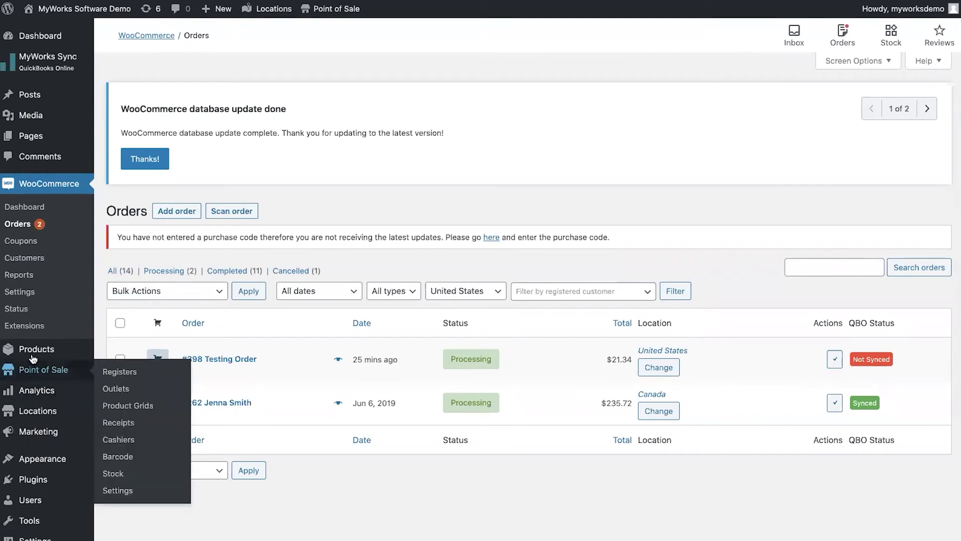
mouse_move(32, 351)
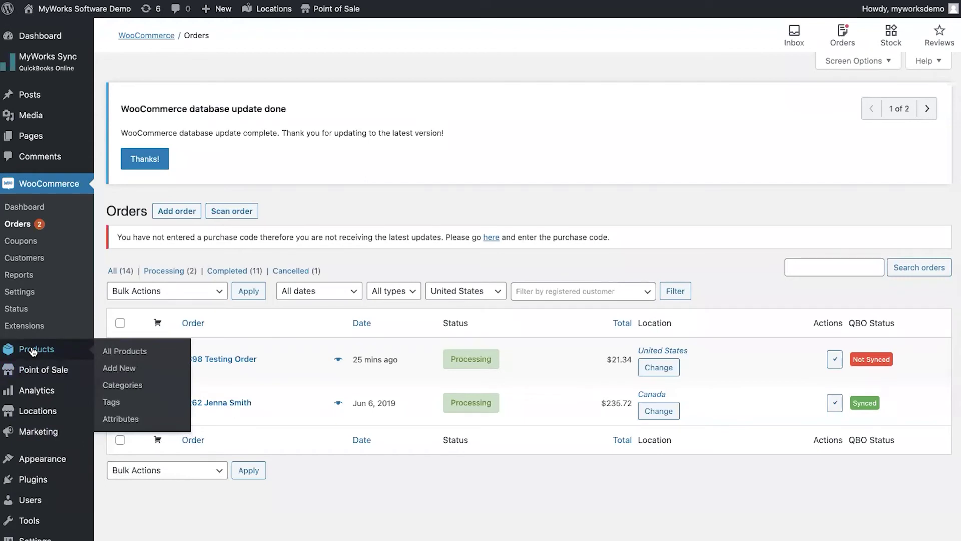
Open the Texas T-Shirt for editing from Products > All Products.
left_click(32, 350)
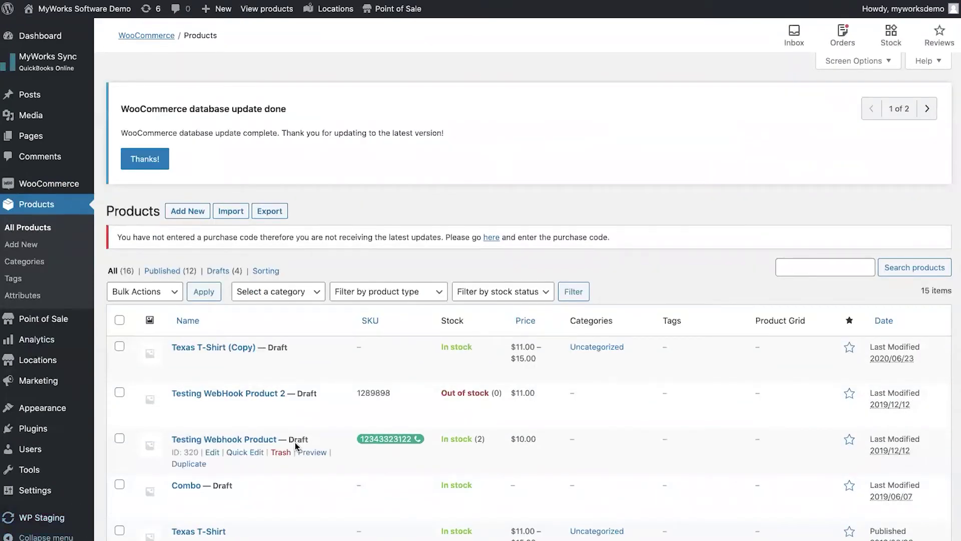
scroll(235, 372, "down", 3)
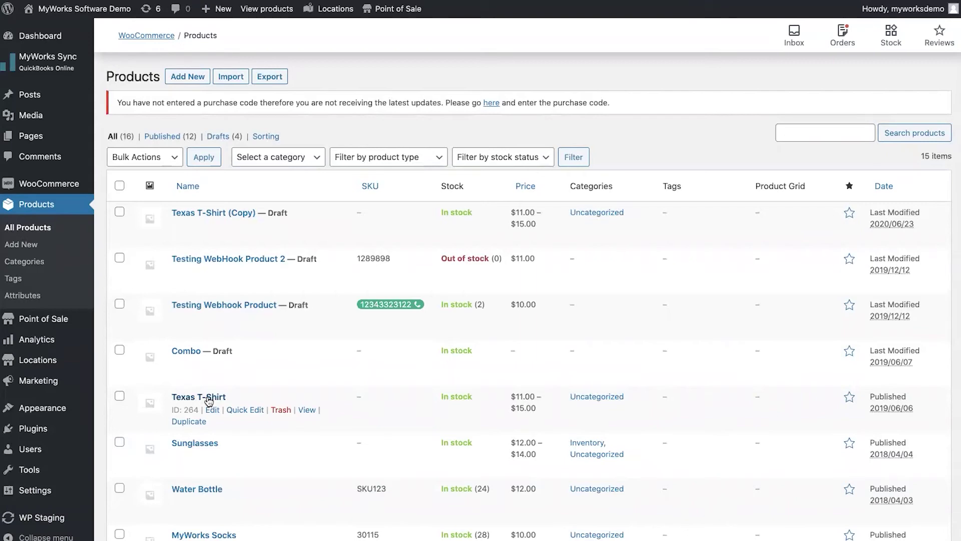
left_click(209, 397)
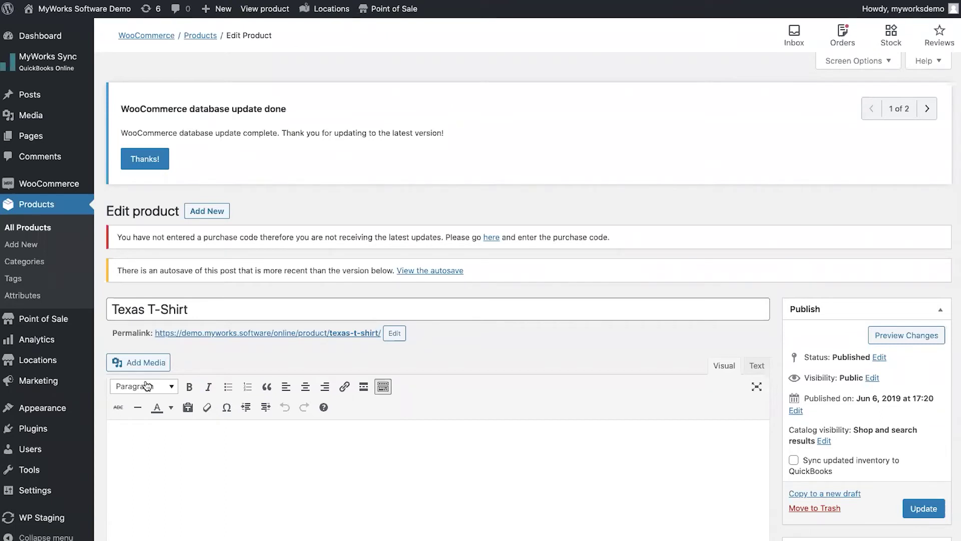
Open Locations to list the Canada (205) and United States (204) store locations.
left_click(42, 361)
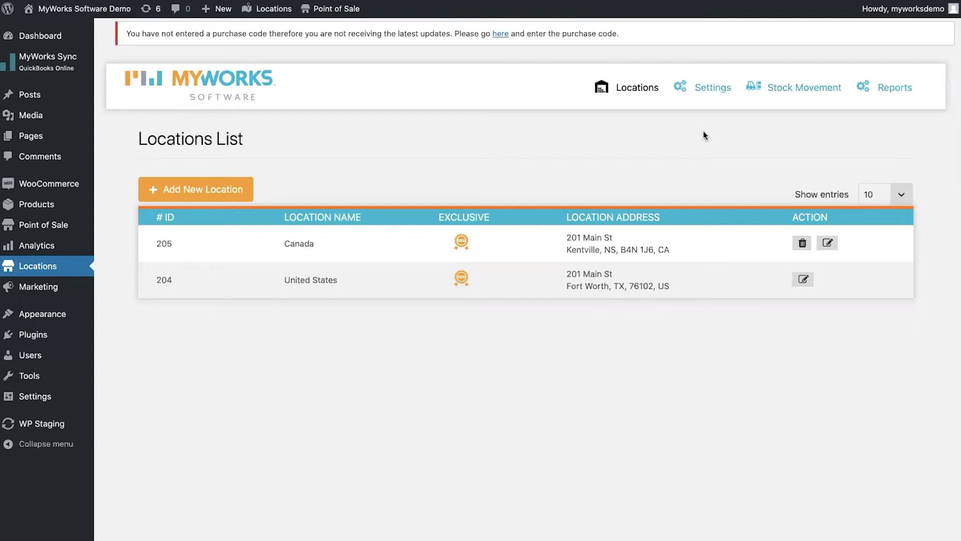
In location Settings, rank 'Location with the most inventory' first and define delivery areas by Postcode.
left_click(706, 94)
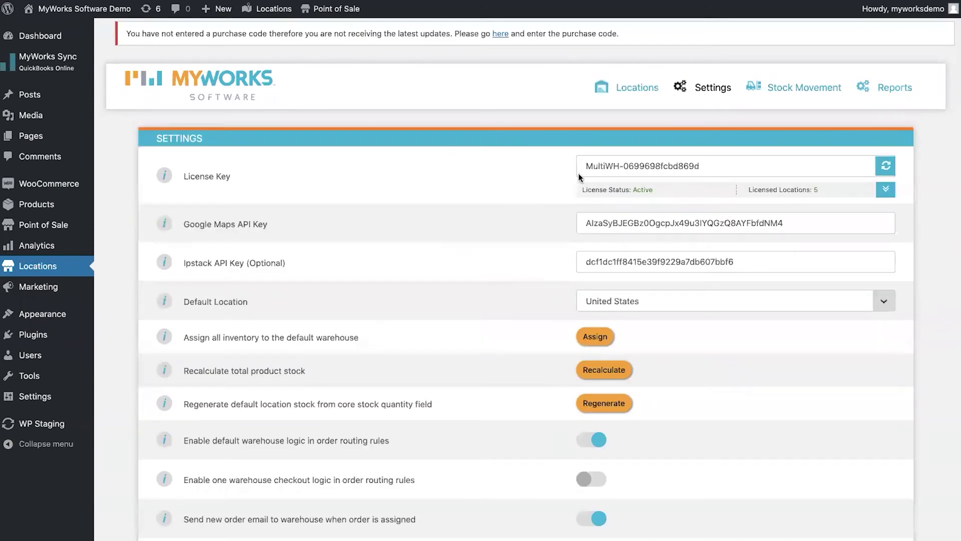
scroll(578, 175, "down", 9)
scroll(577, 181, "down", 3)
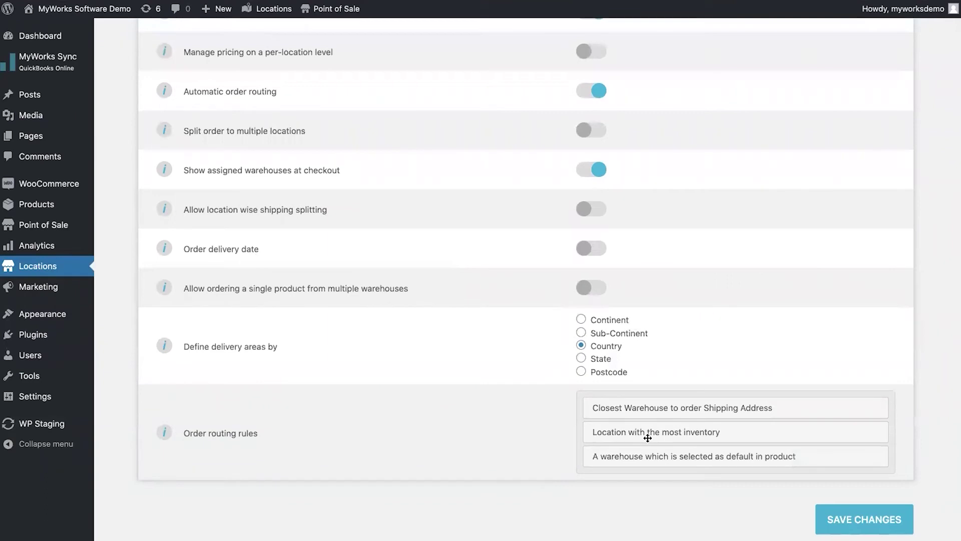
left_click_drag(647, 437, 653, 418)
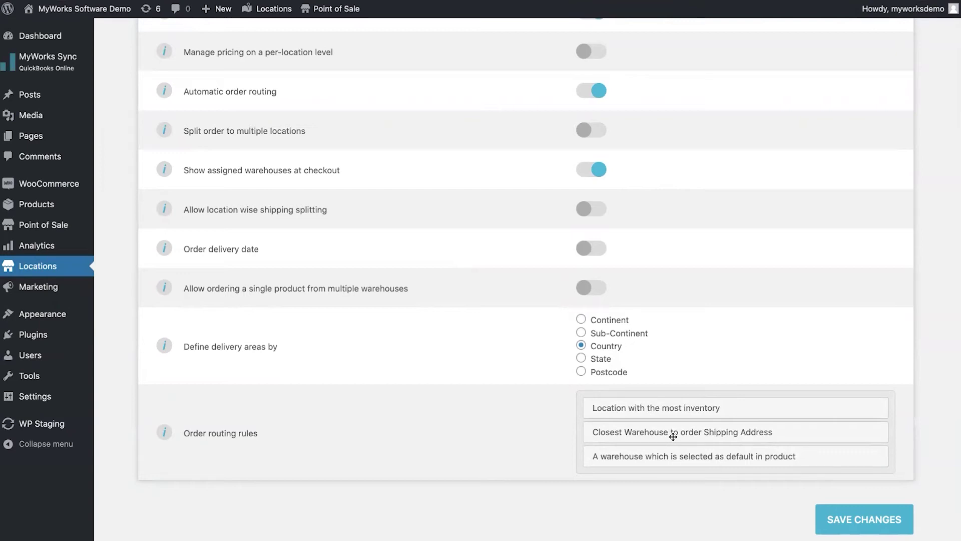
left_click_drag(673, 436, 679, 417)
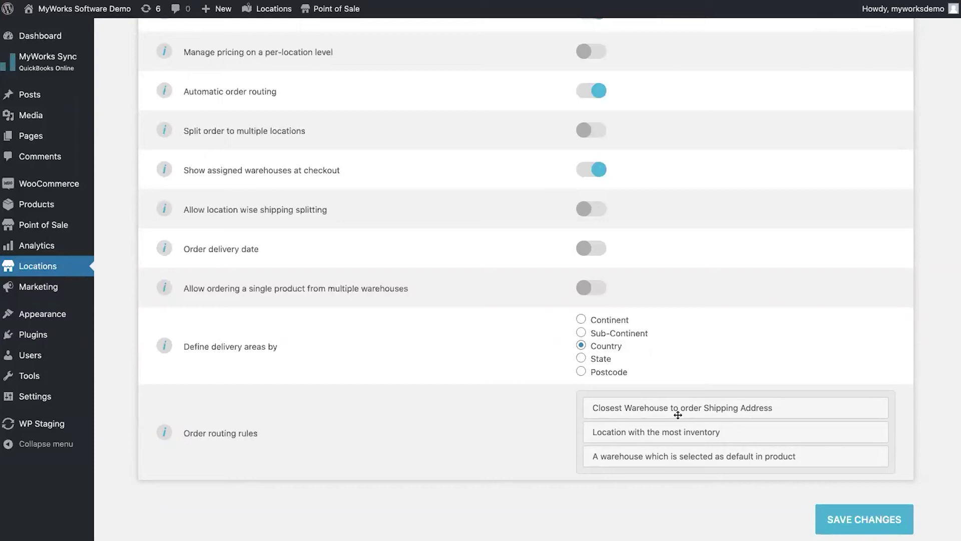
left_click_drag(682, 432, 689, 403)
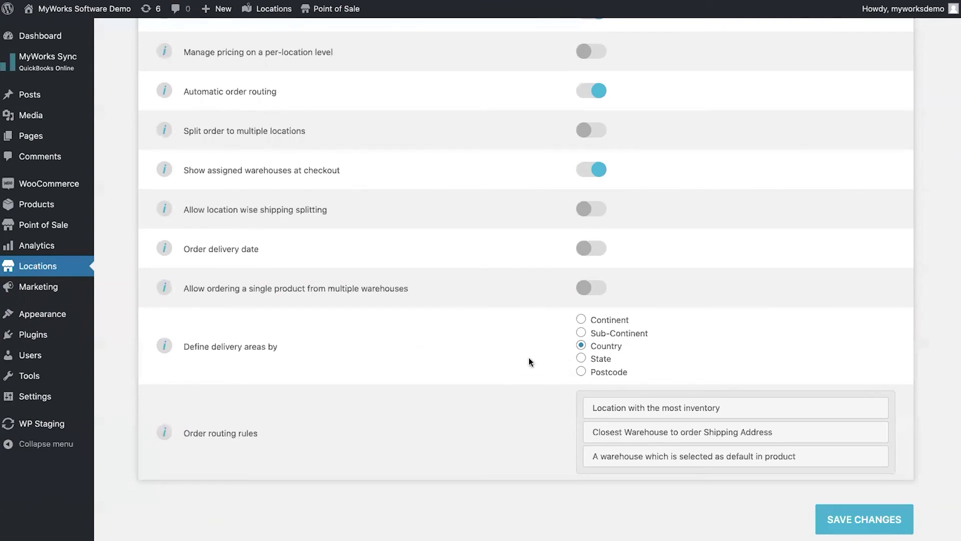
left_click(581, 370)
left_click(581, 345)
scroll(575, 338, "up", 15)
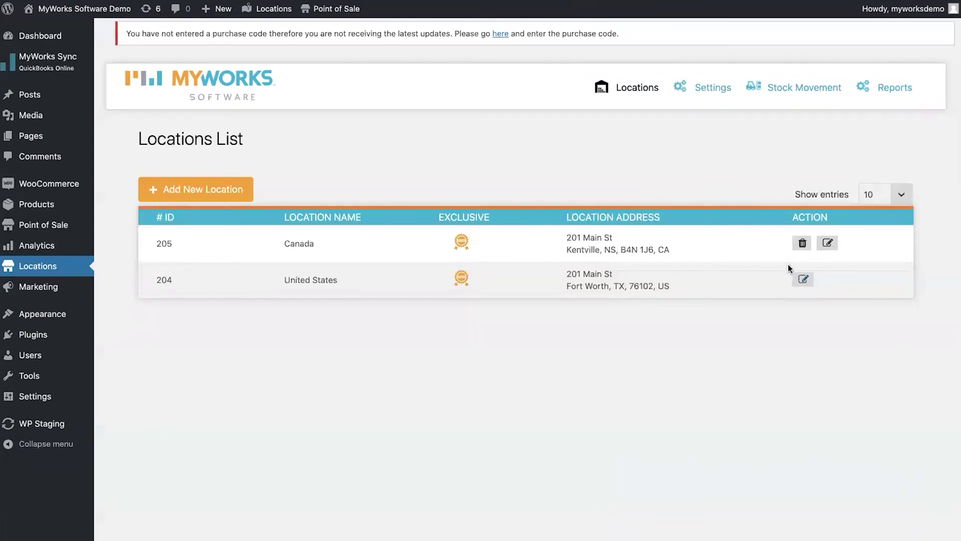
scroll(748, 296, "down", 15)
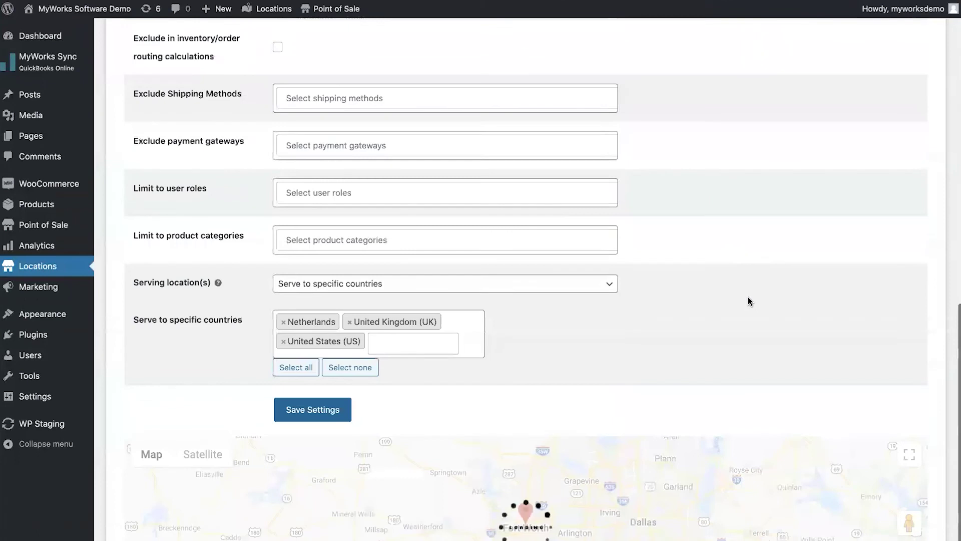
scroll(748, 301, "down", 1)
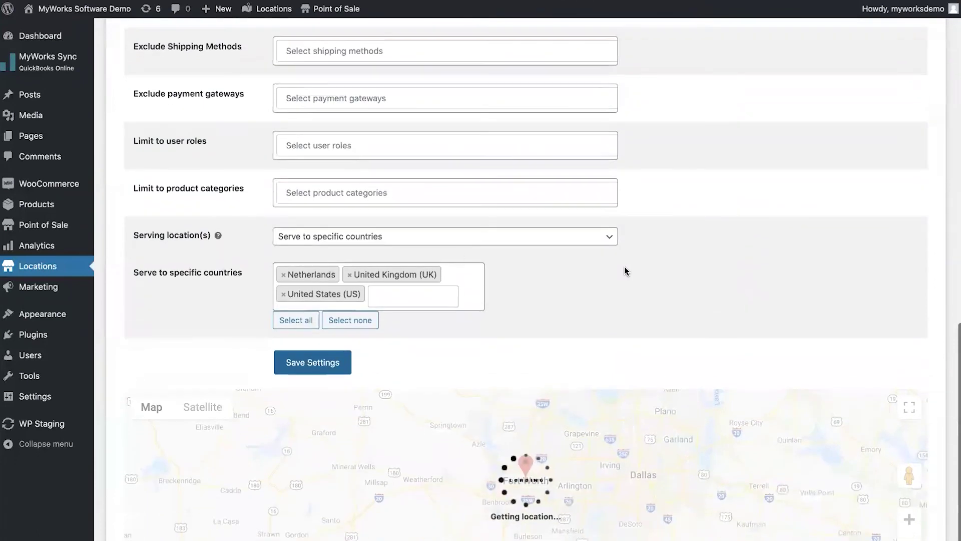
left_click(362, 242)
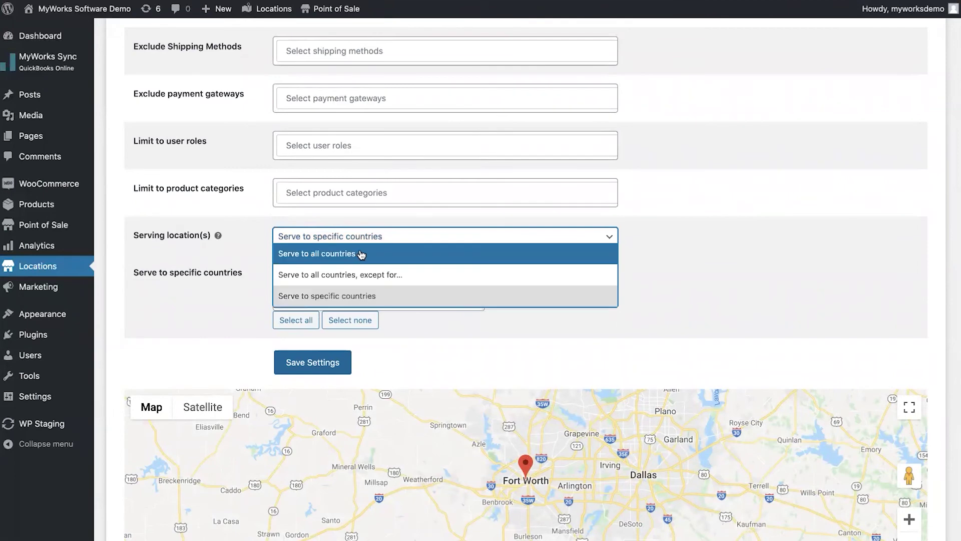
left_click(428, 295)
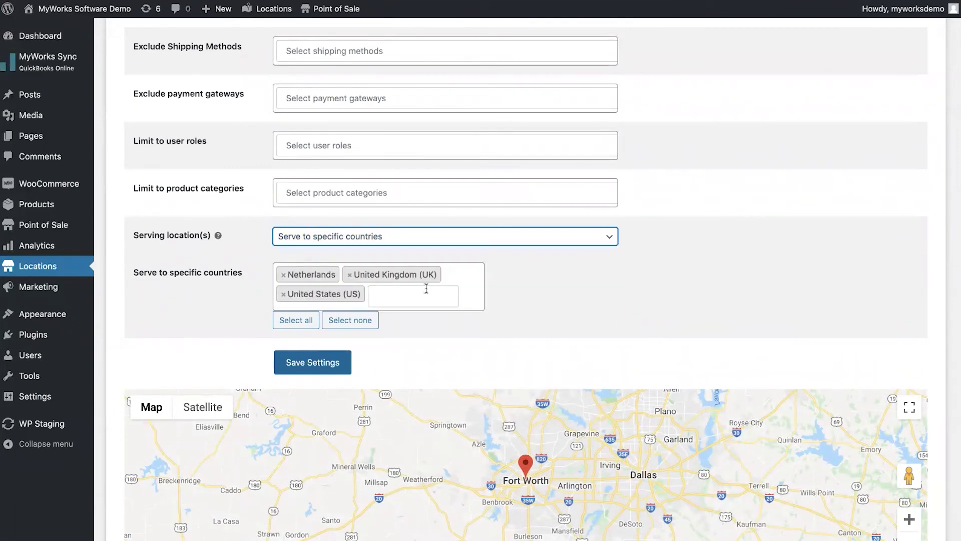
left_click(385, 295)
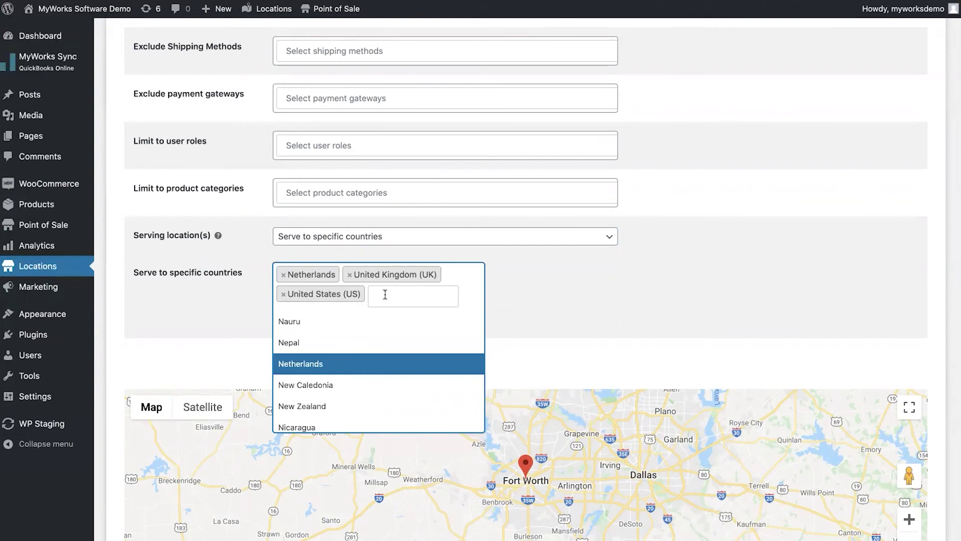
left_click(560, 312)
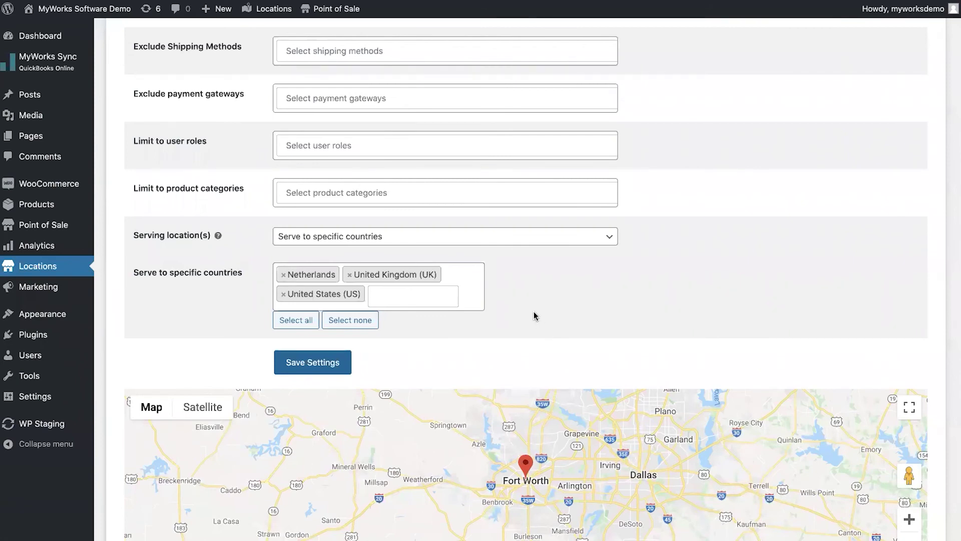
scroll(534, 313, "up", 1)
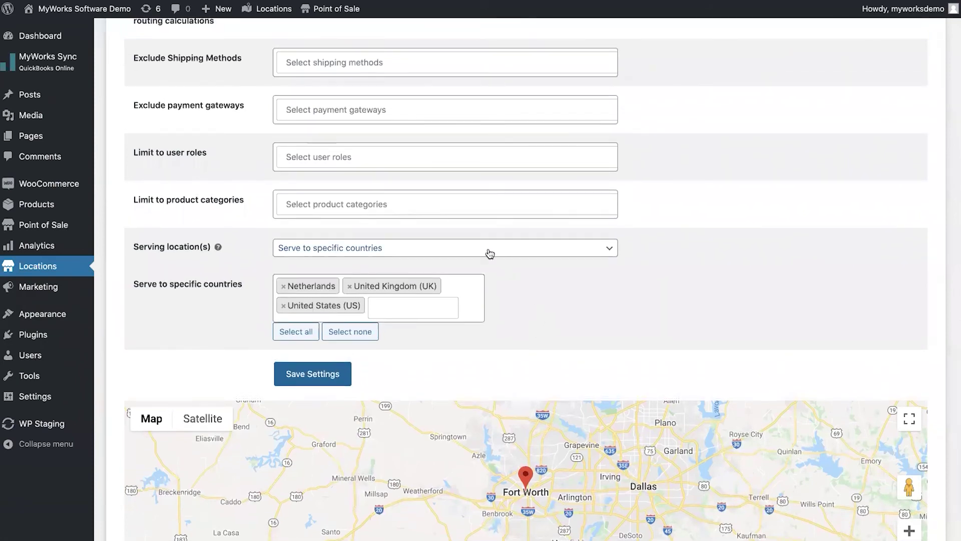
scroll(488, 249, "up", 3)
left_click(439, 271)
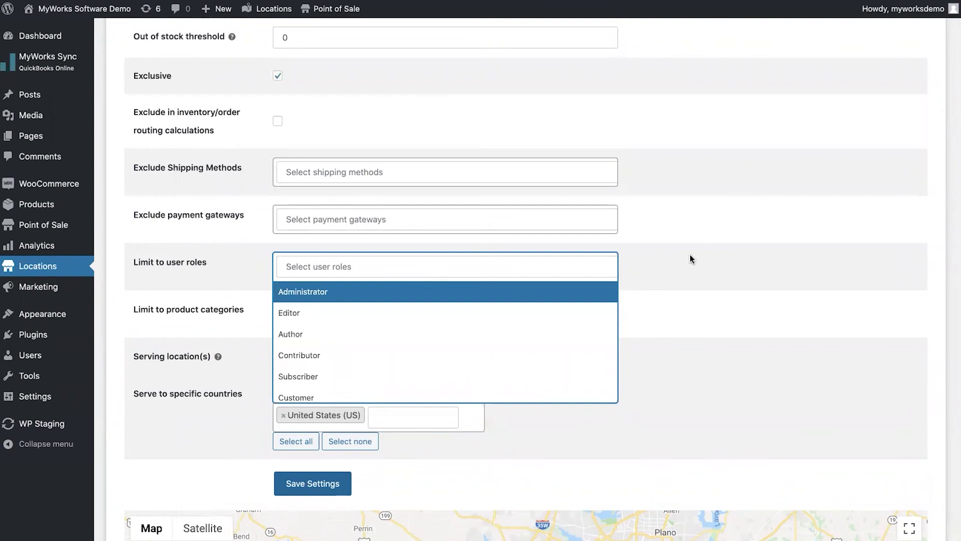
left_click(746, 255)
left_click(348, 223)
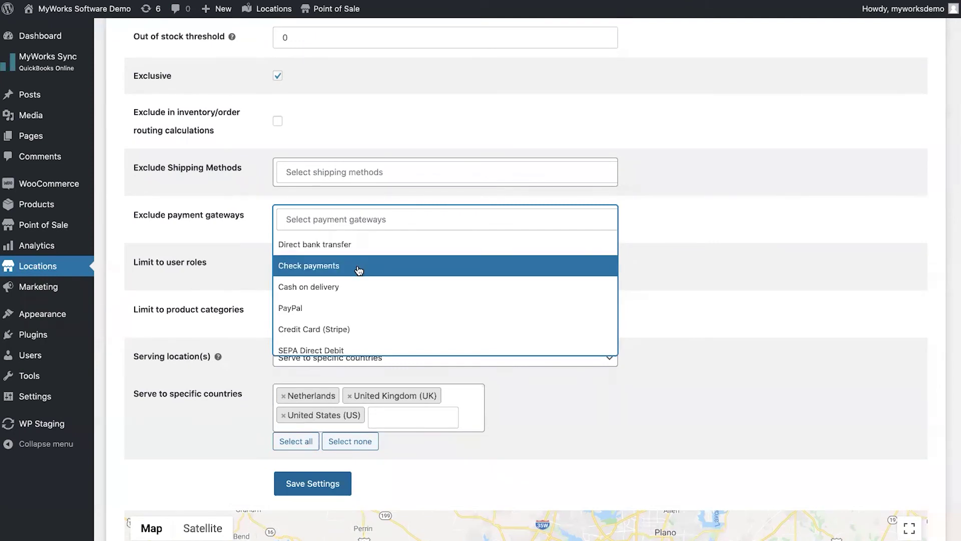
left_click(667, 240)
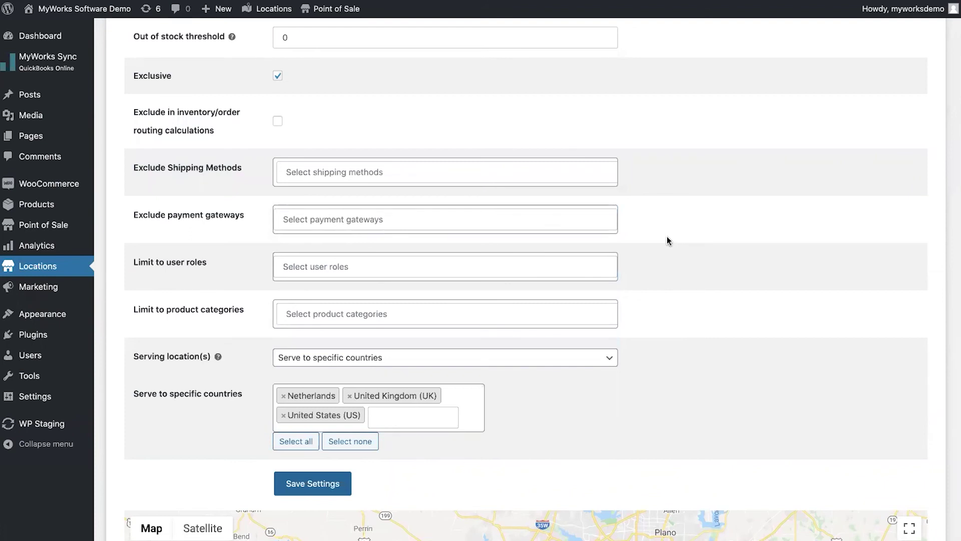
left_click(405, 175)
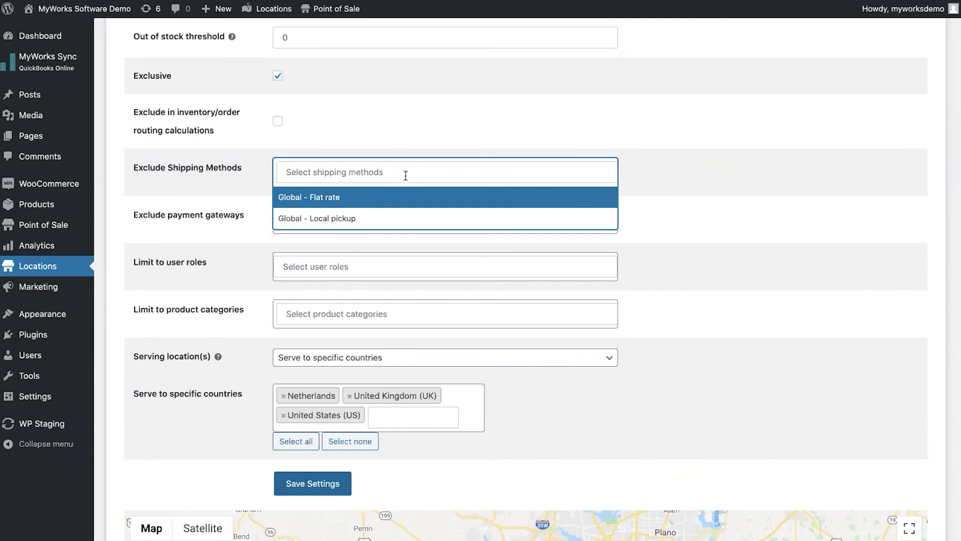
left_click(420, 118)
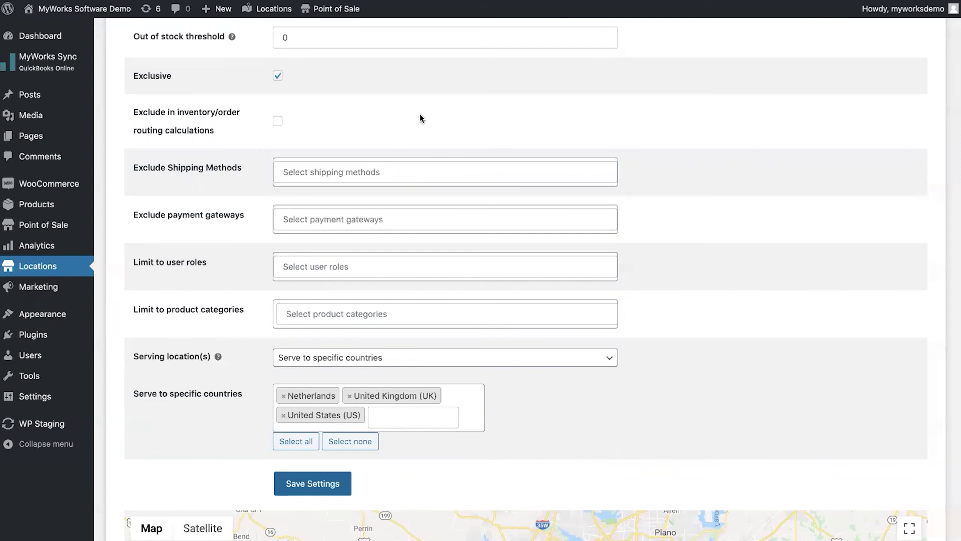
scroll(419, 118, "up", 3)
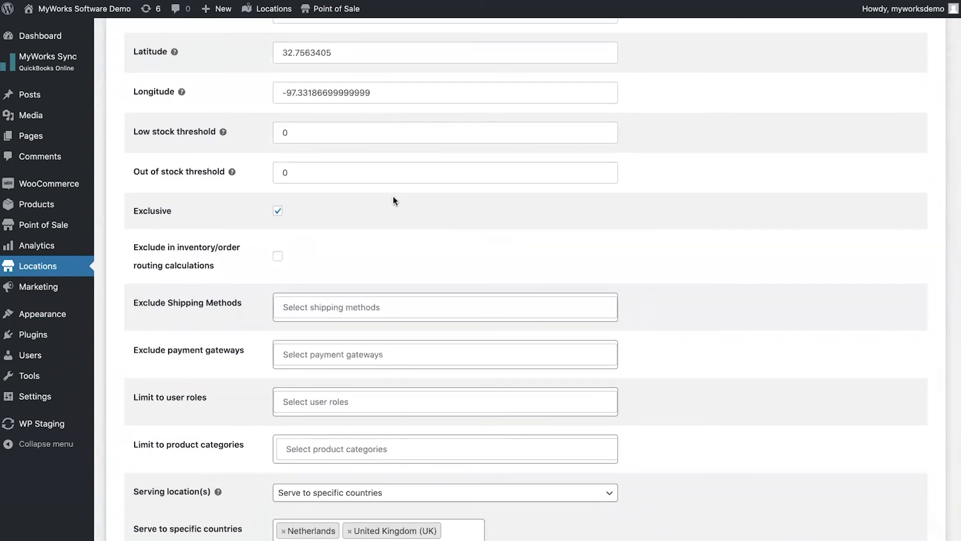
scroll(394, 188, "up", 6)
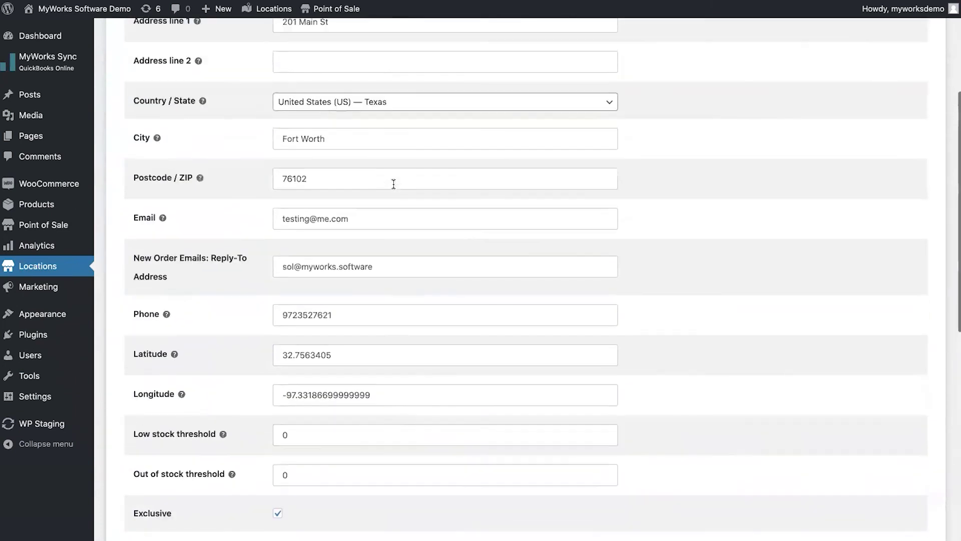
left_click(371, 211)
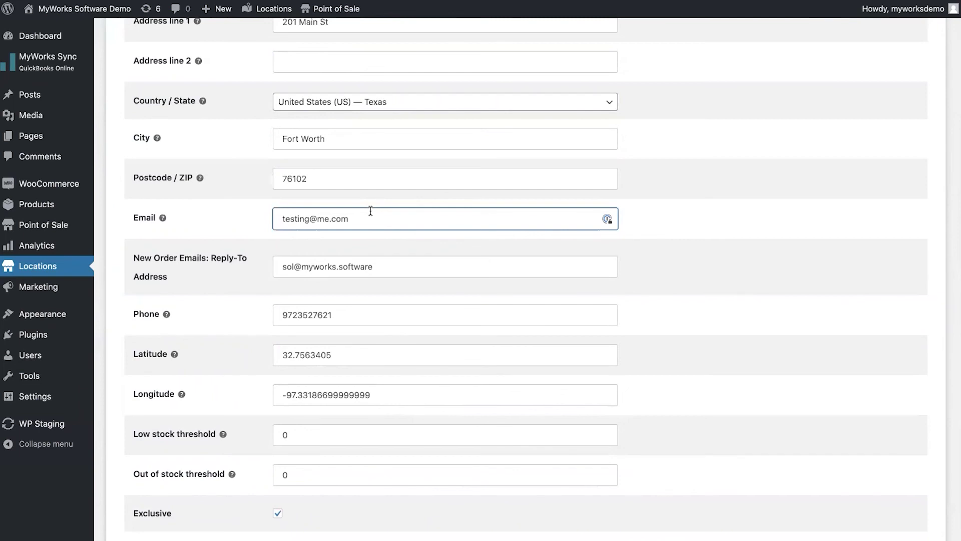
left_click(348, 263)
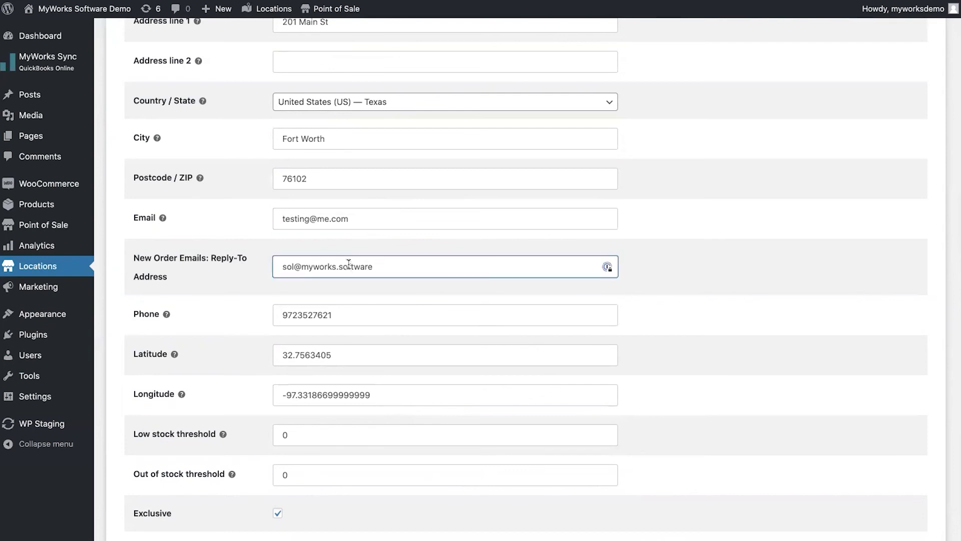
left_click(373, 269)
left_click(448, 234)
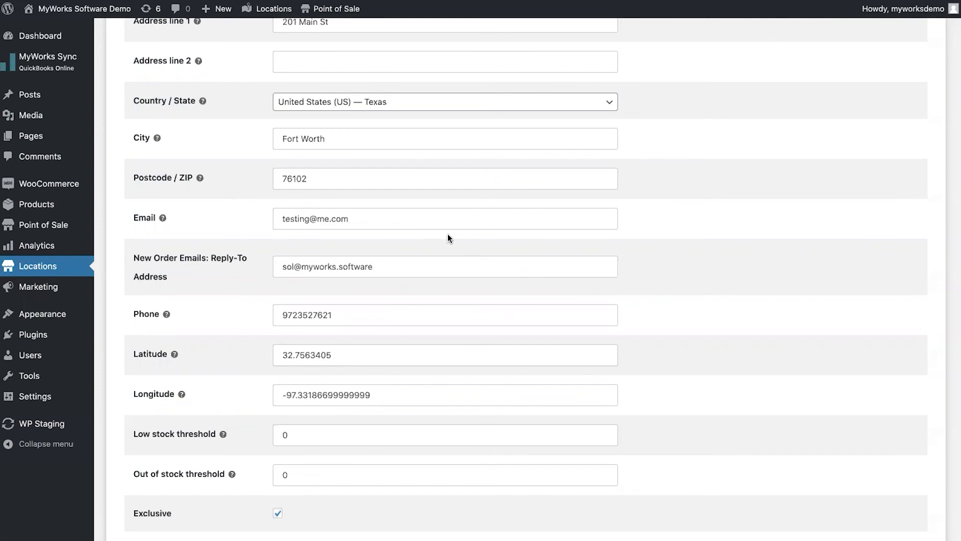
scroll(448, 233, "up", 5)
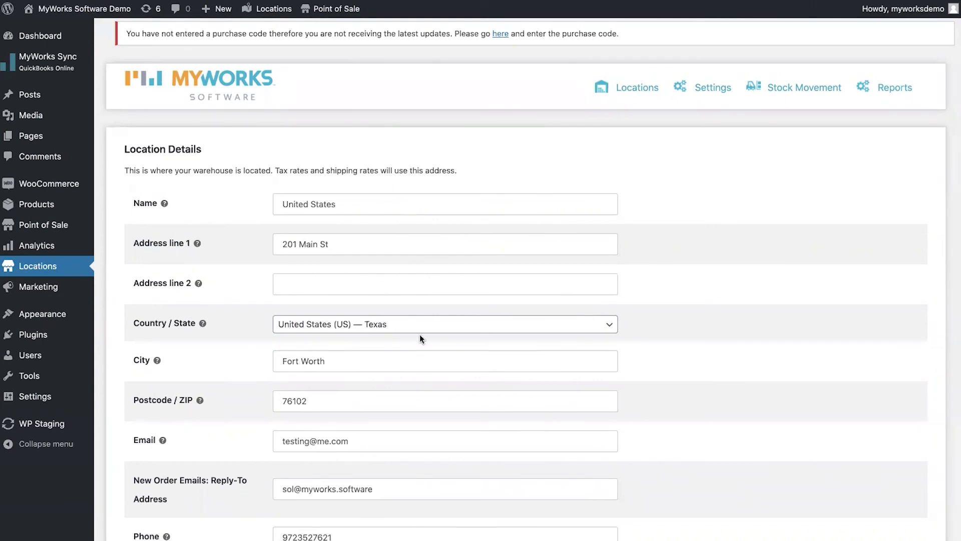
Review the plugin's Settings toggles, including automatic order routing and Country-based delivery areas.
left_click(707, 90)
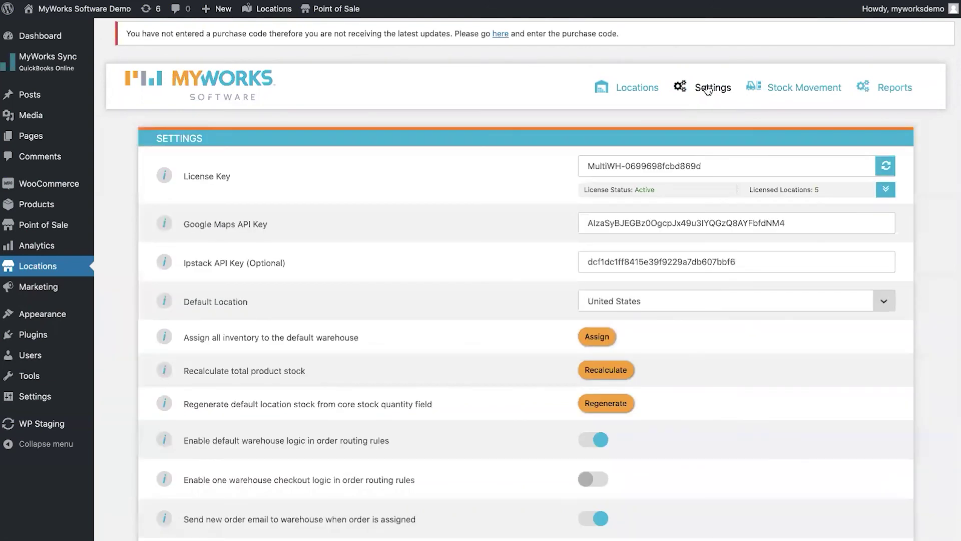
scroll(467, 312, "down", 10)
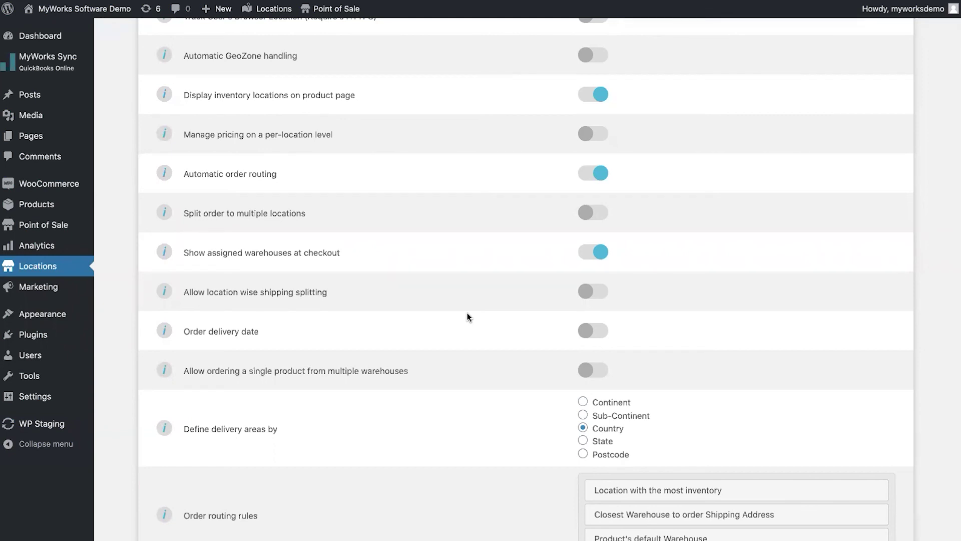
scroll(468, 315, "up", 3)
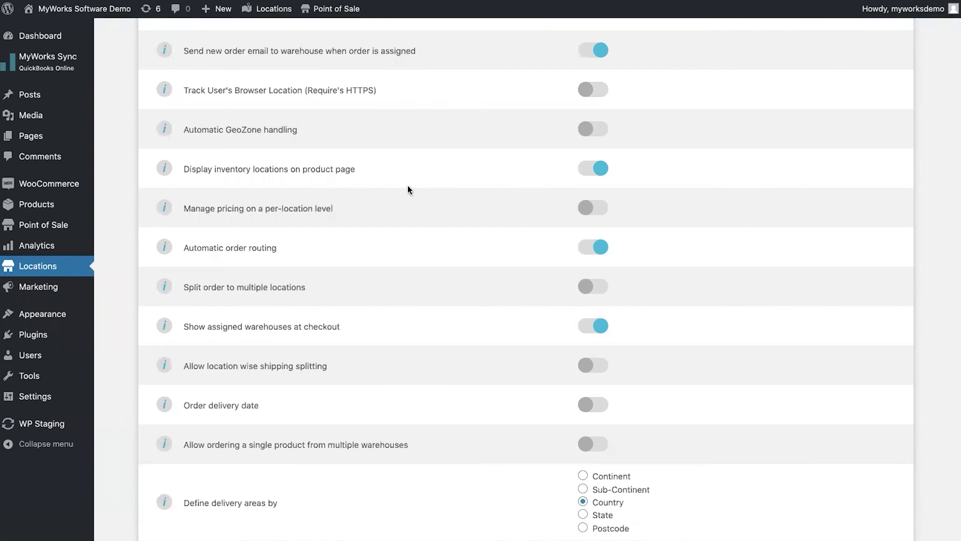
scroll(405, 178, "up", 3)
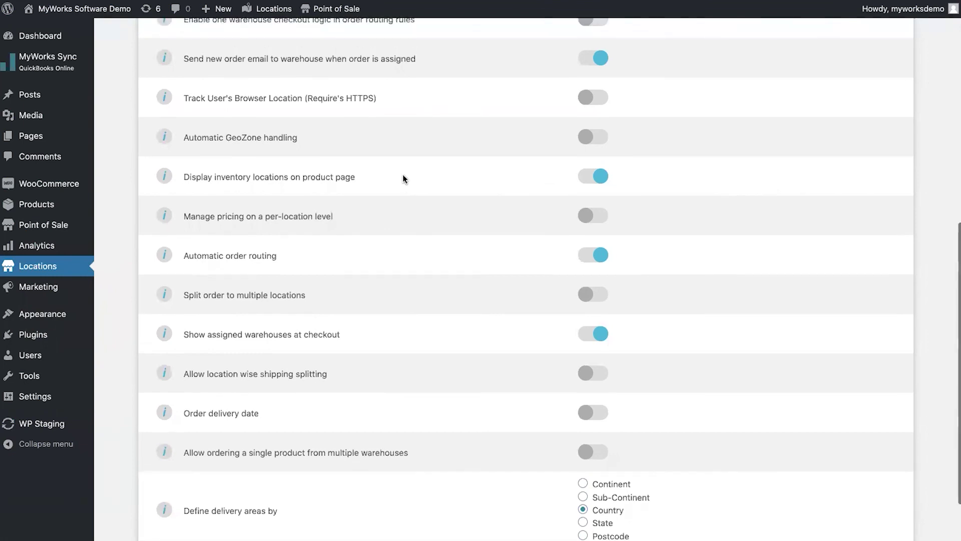